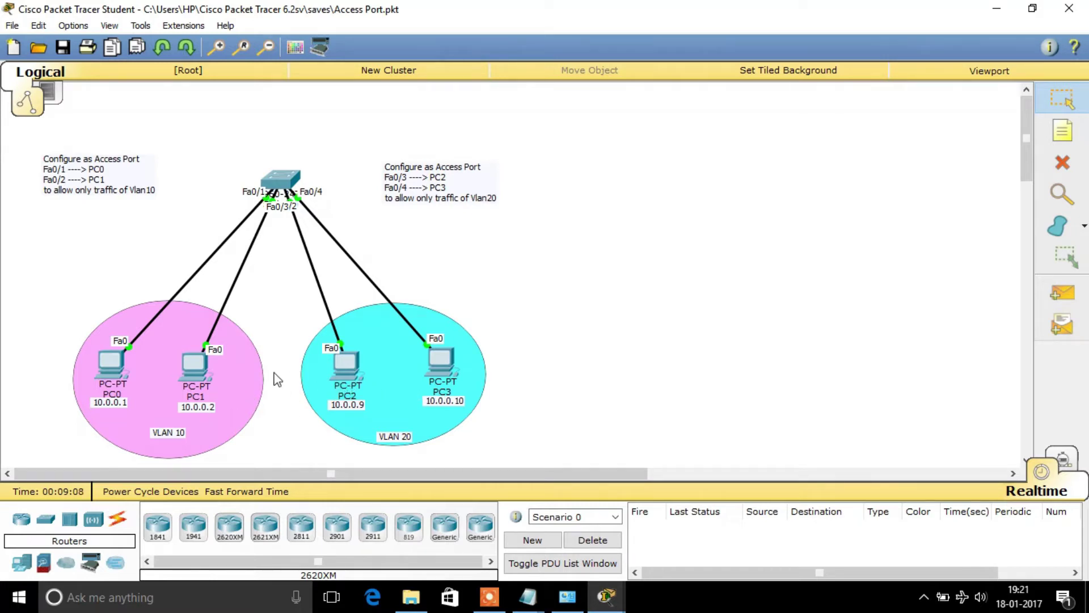
# Step: Display Switch0's running configuration through to the end to review its current interface and VLAN settings
pyautogui.click(283, 182)
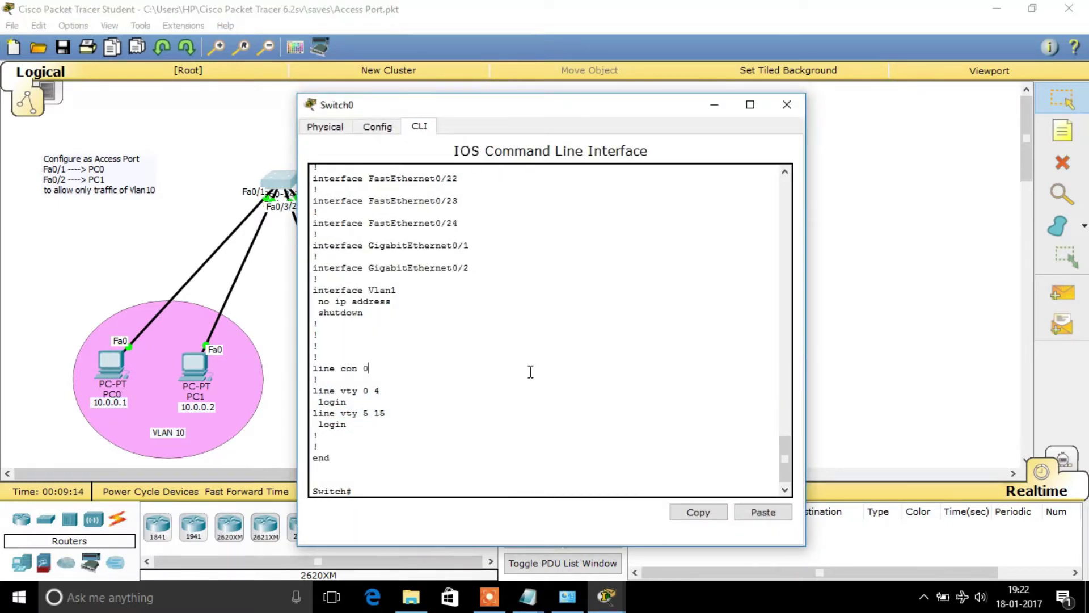
pyautogui.press('Return')
pyautogui.press('Return')
pyautogui.press('Up')
pyautogui.press('Return')
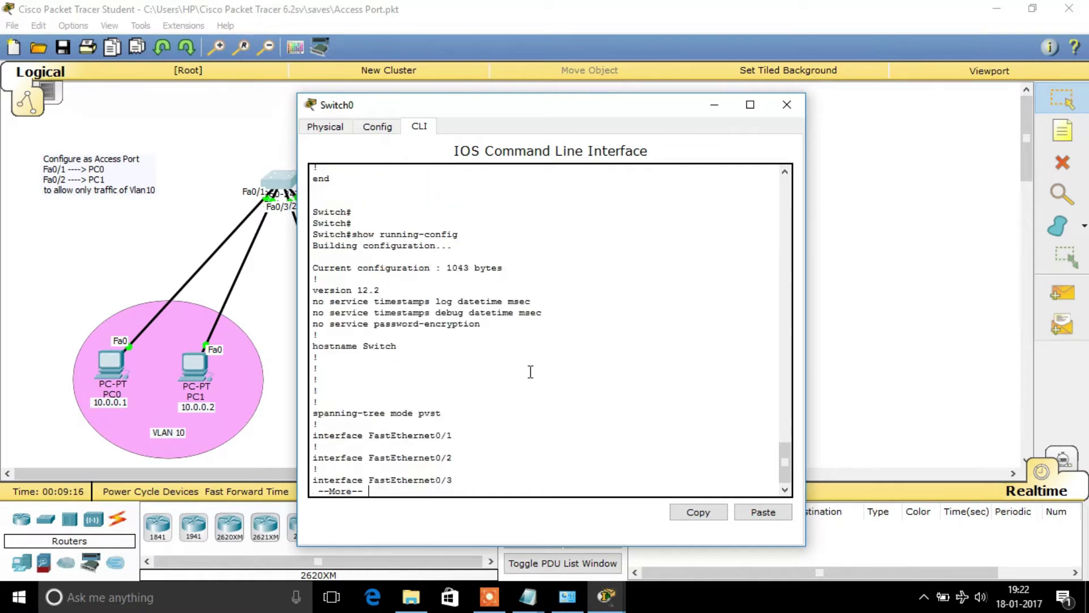
pyautogui.press('space')
pyautogui.press('space')
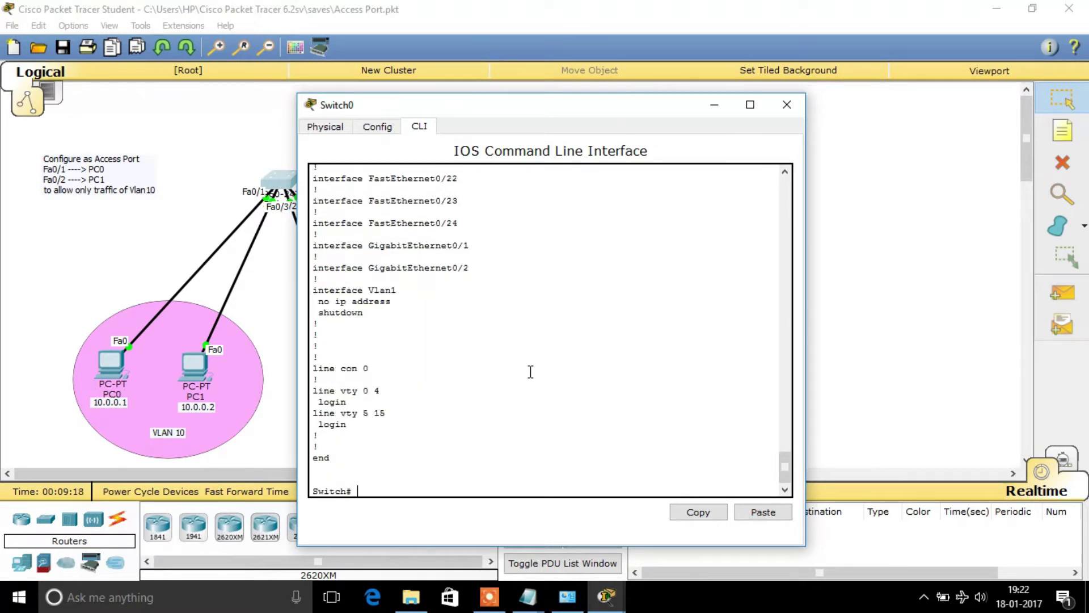
pyautogui.click(716, 107)
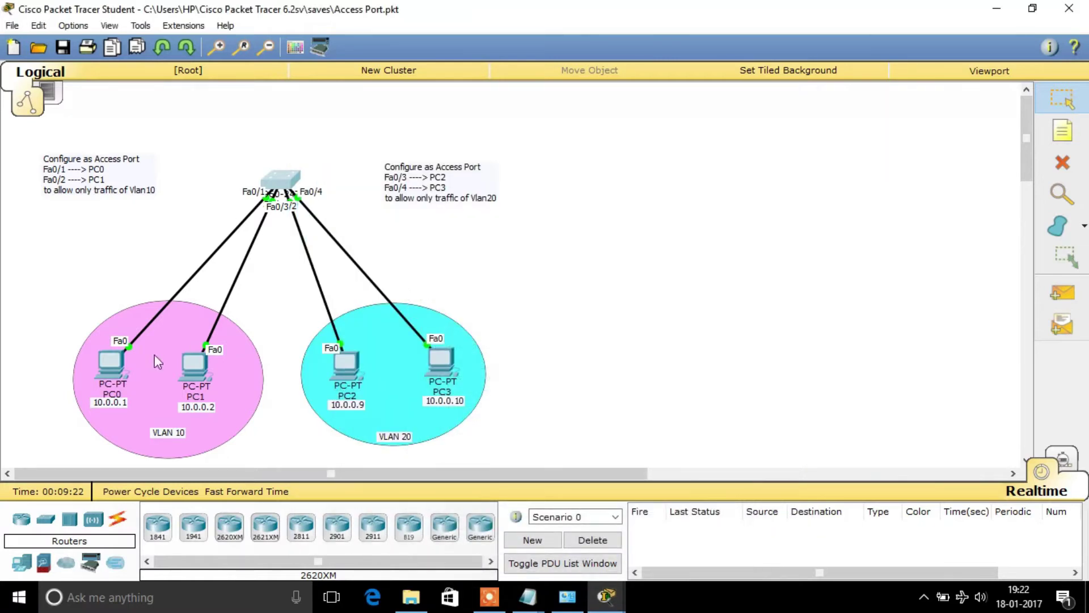
# Step: Test connectivity from PC0 to PC2 by pinging 10.0.0.9 from the PC's command prompt
pyautogui.moveTo(114, 371)
pyautogui.click(116, 366)
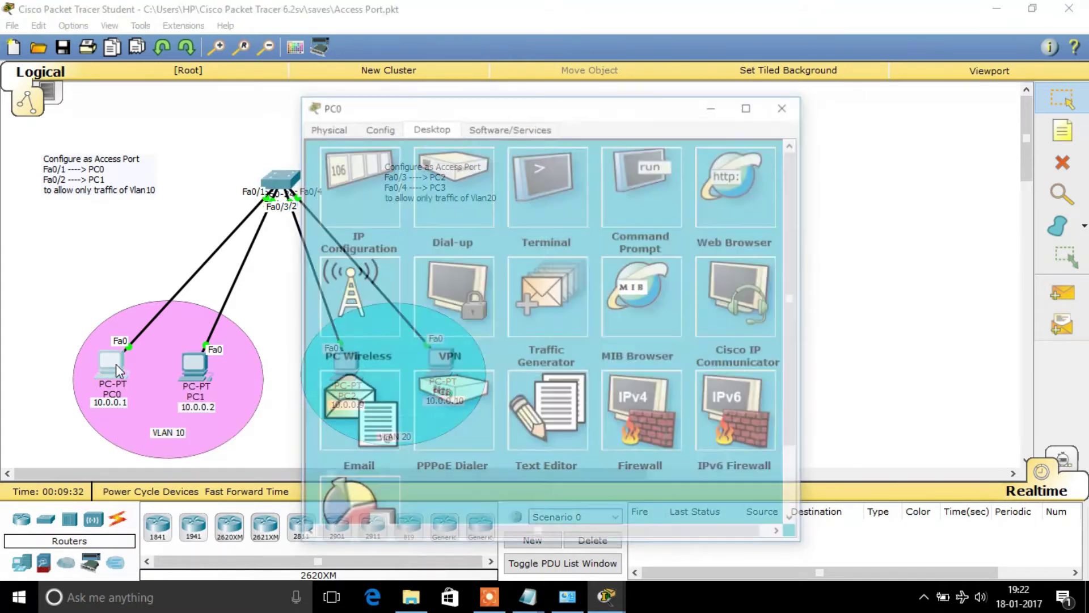
pyautogui.click(640, 209)
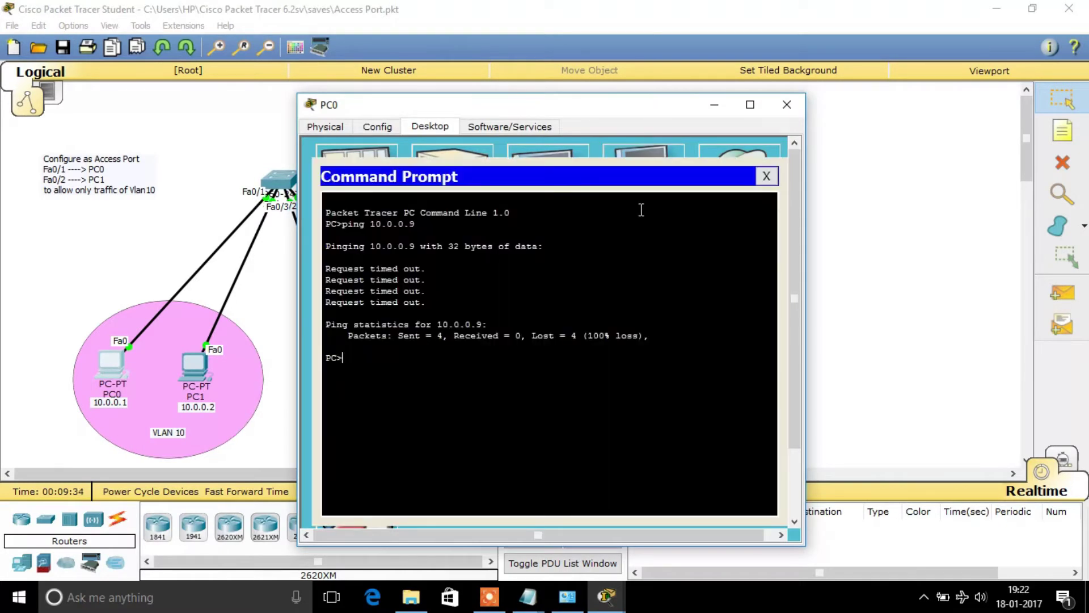
pyautogui.write('ping 10.0.0.9')
pyautogui.press('Return')
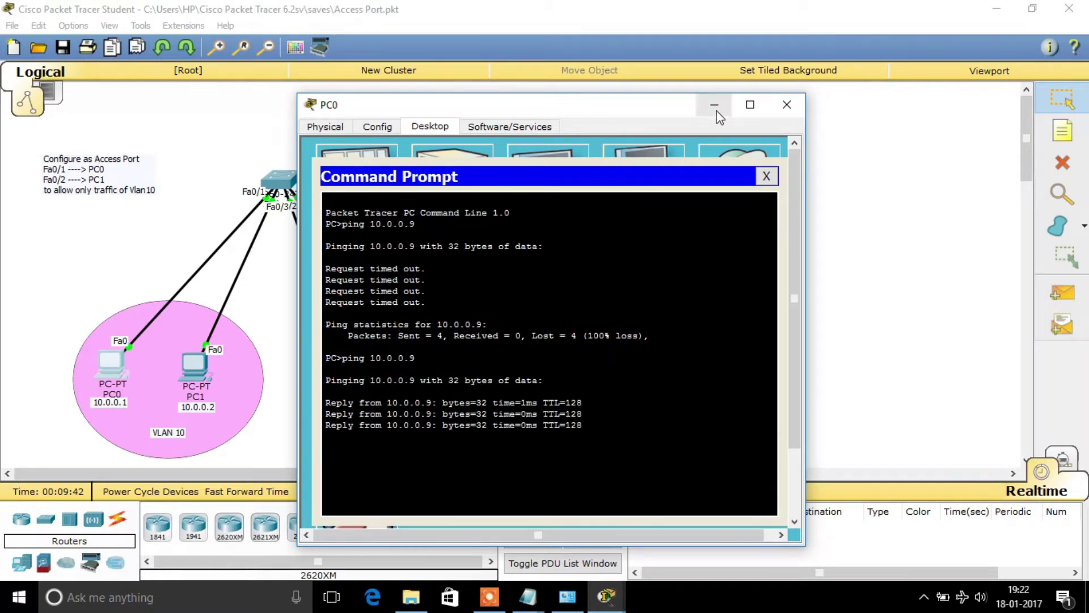
pyautogui.moveTo(596, 108); pyautogui.dragTo(855, 123)
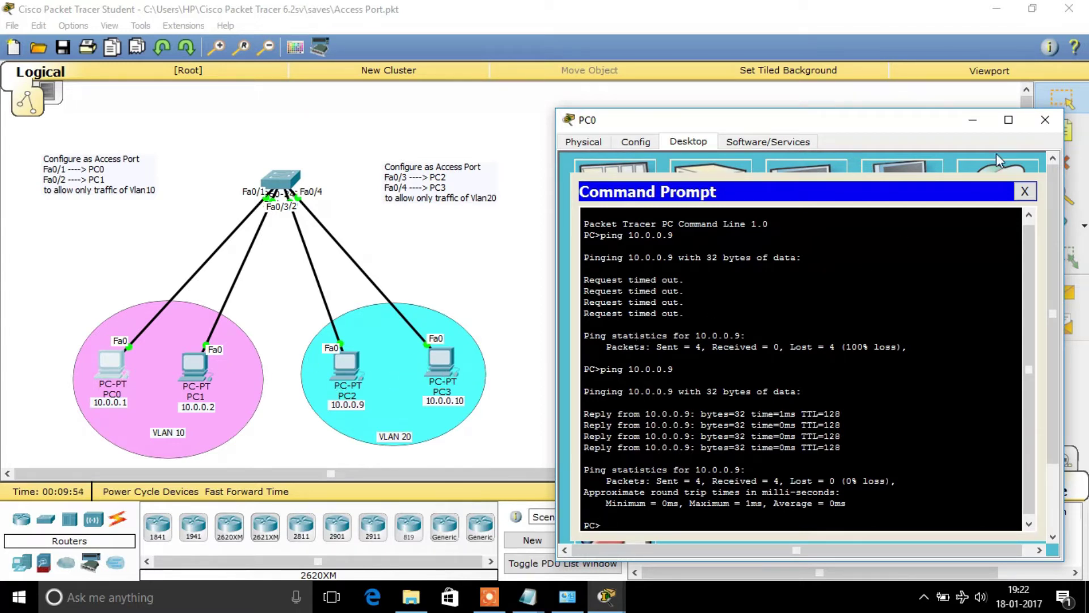
pyautogui.click(1045, 121)
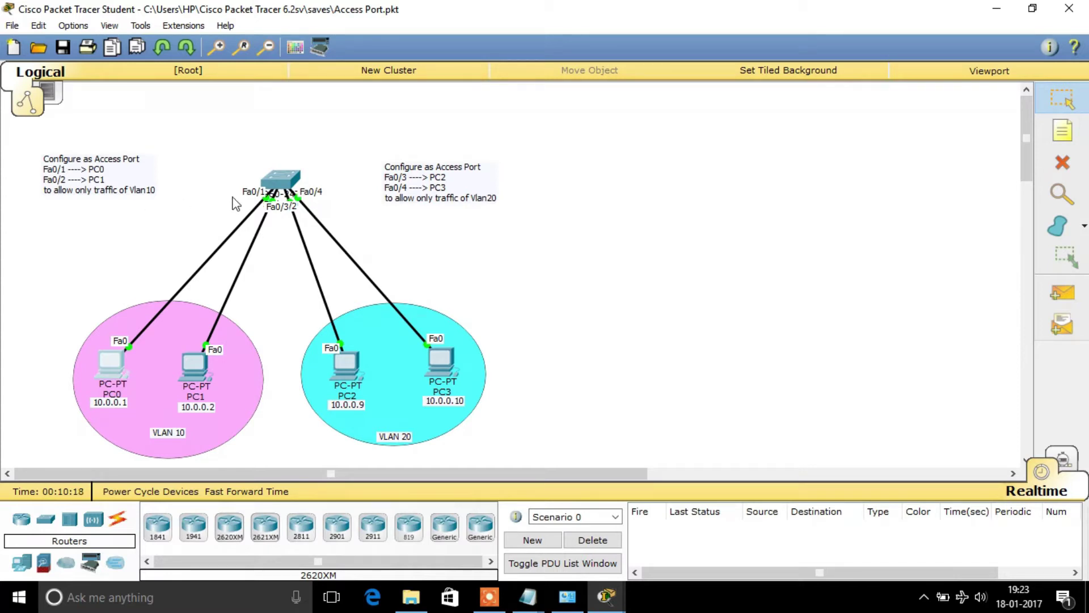
# Step: Enter global configuration mode from the terminal in Switch0's command line
pyautogui.click(279, 184)
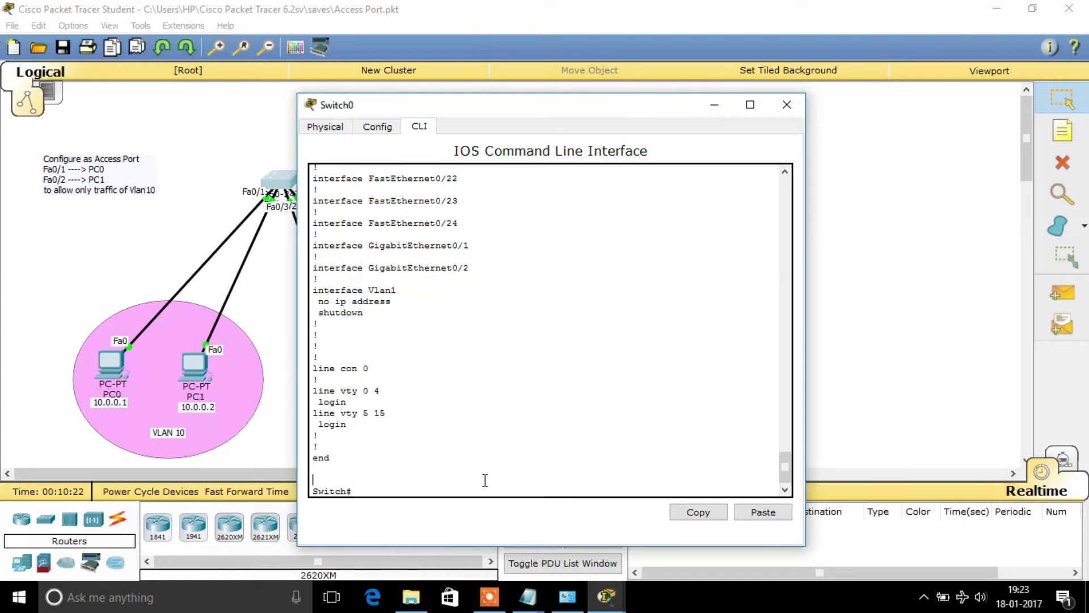
pyautogui.press('Return')
pyautogui.press('Return')
pyautogui.press('Return')
pyautogui.write('config')
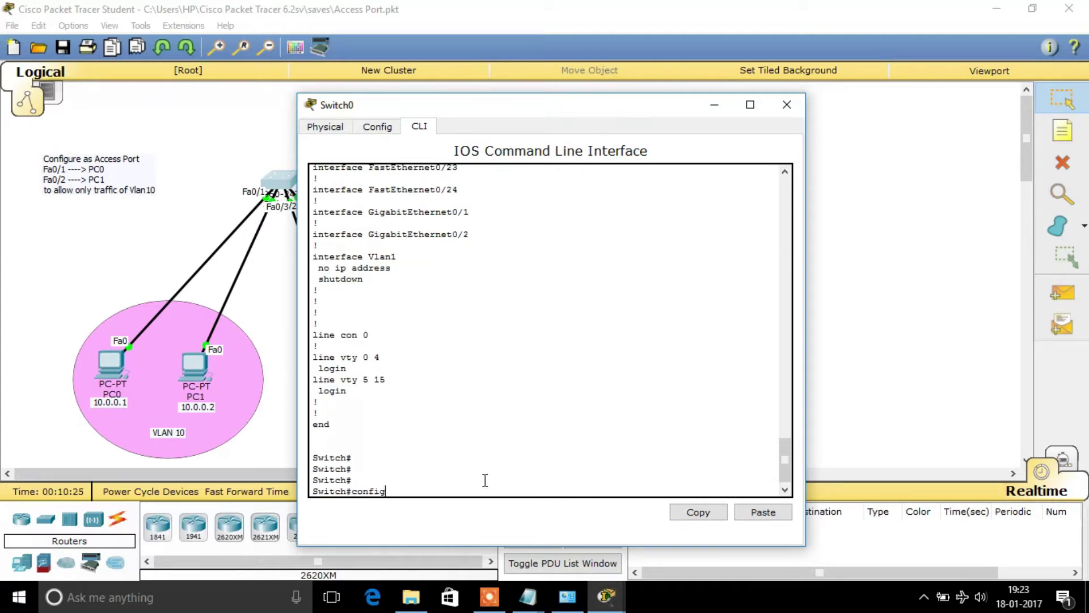
pyautogui.press('Return')
pyautogui.press('Return')
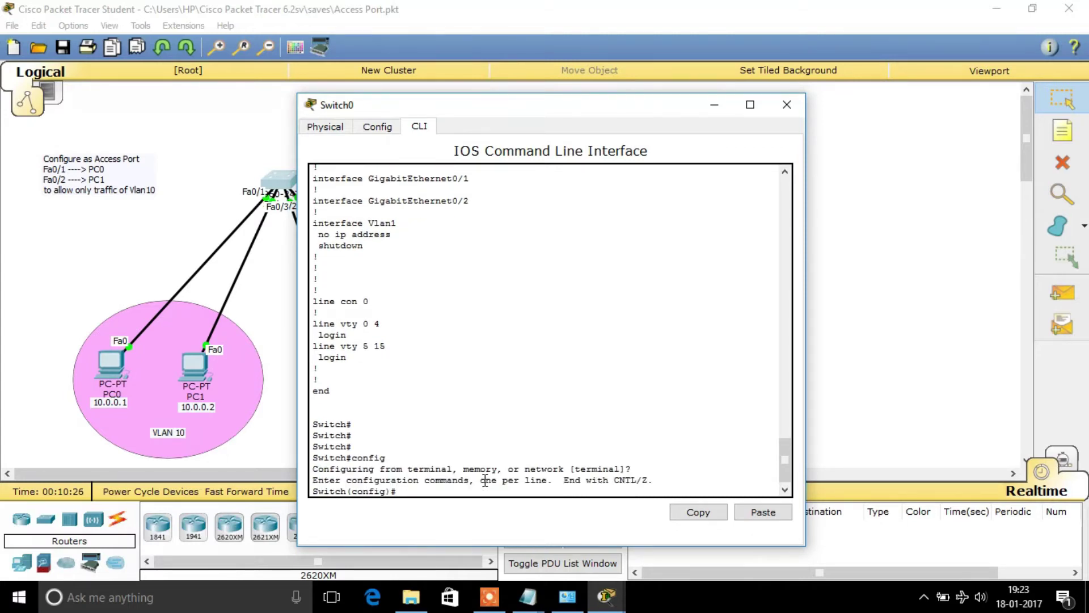
# Step: Create VLAN 10 with the name RD on the switch and return to global configuration mode
pyautogui.write('vl')
pyautogui.press('Tab')
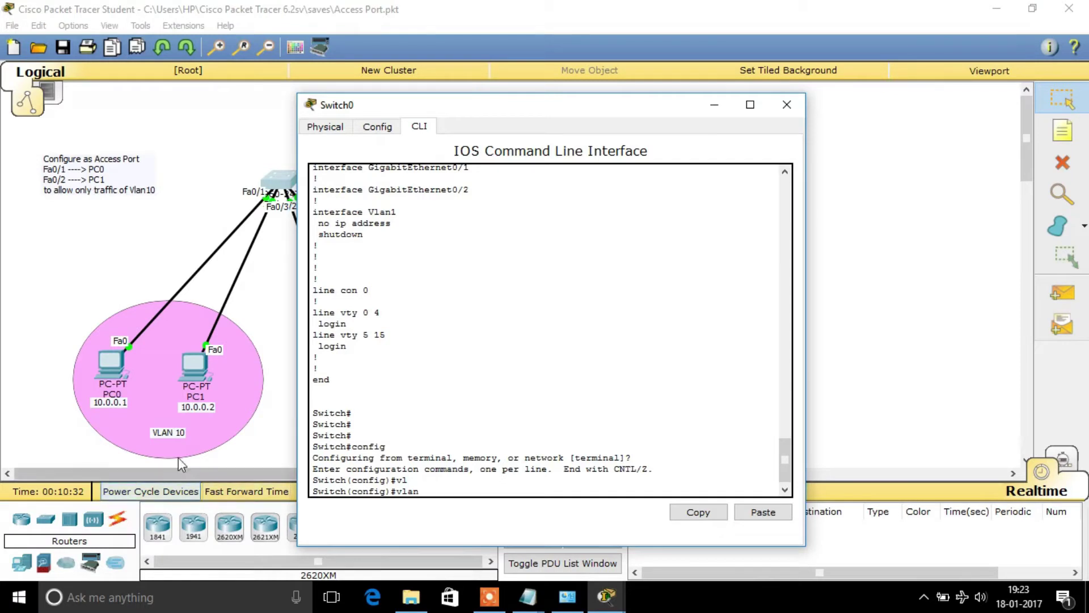
pyautogui.write('10')
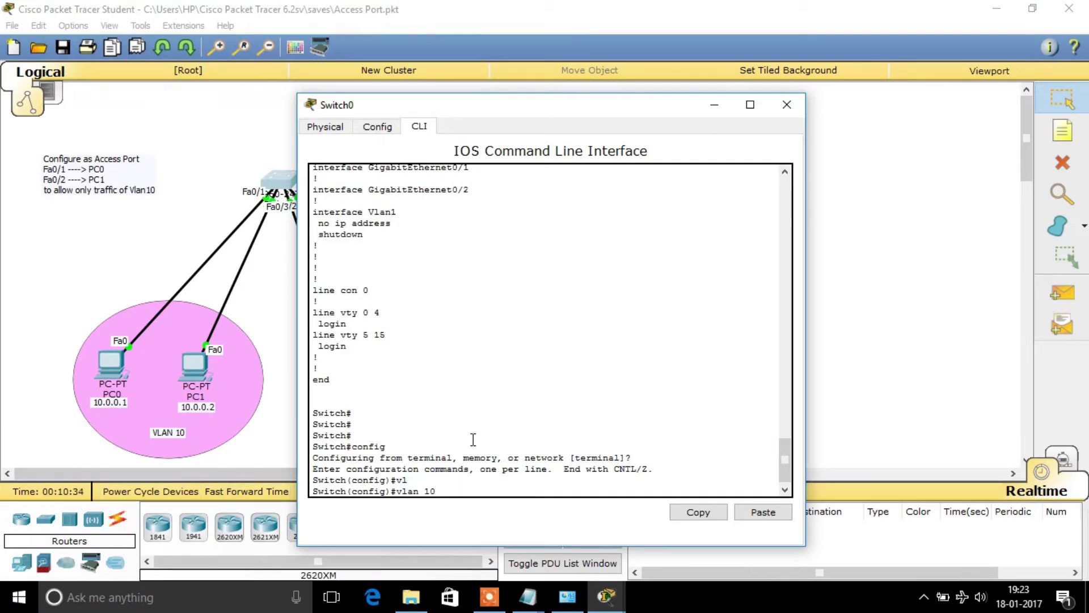
pyautogui.press('Return')
pyautogui.write('nam')
pyautogui.press('Tab')
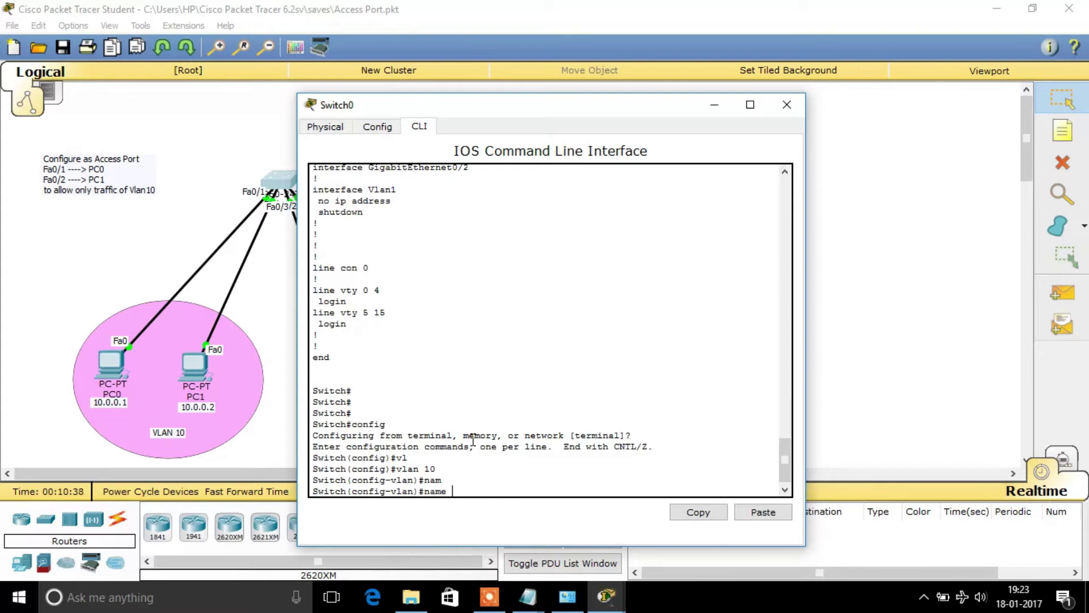
pyautogui.write('RD')
pyautogui.press('Return')
pyautogui.write('exit')
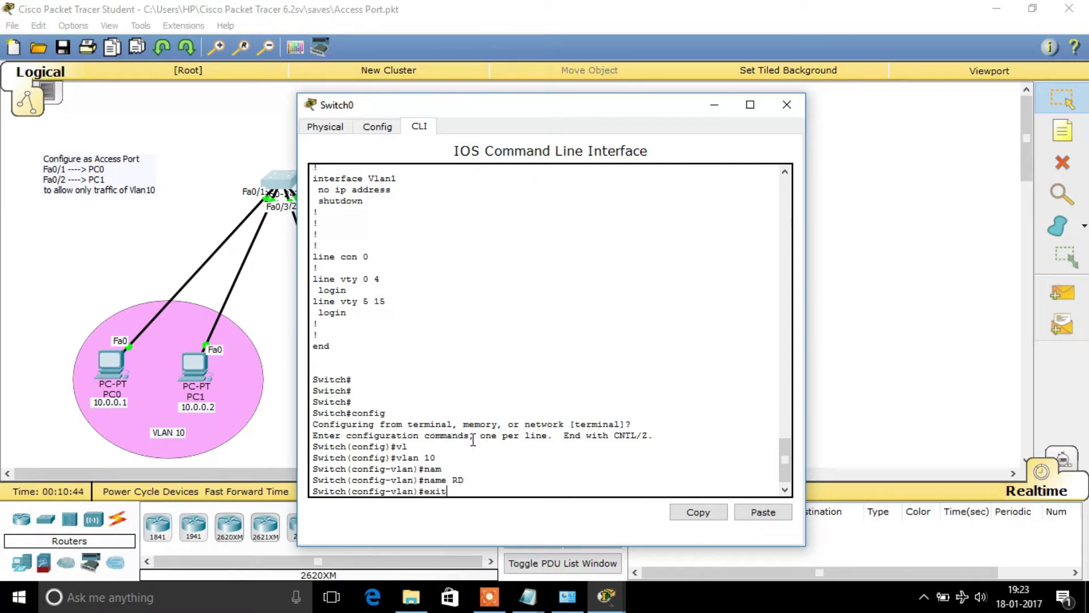
pyautogui.press('Return')
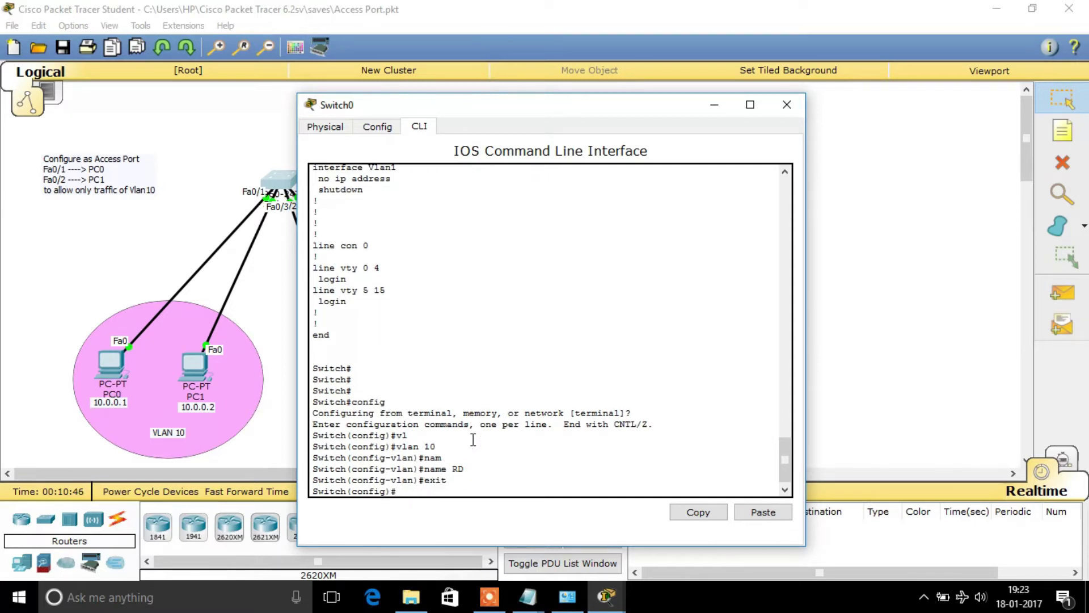
# Step: Enter interface range configuration for ports fastEthernet 0/1-2
pyautogui.write('int')
pyautogui.press('Tab')
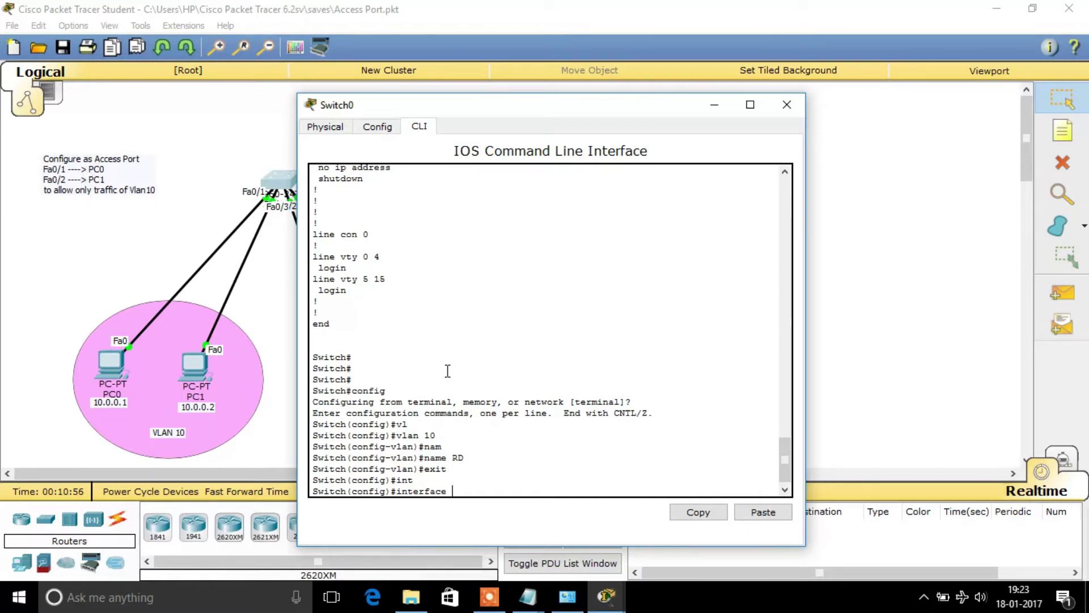
pyautogui.write('ran')
pyautogui.press('Tab')
pyautogui.write('fa')
pyautogui.press('Tab')
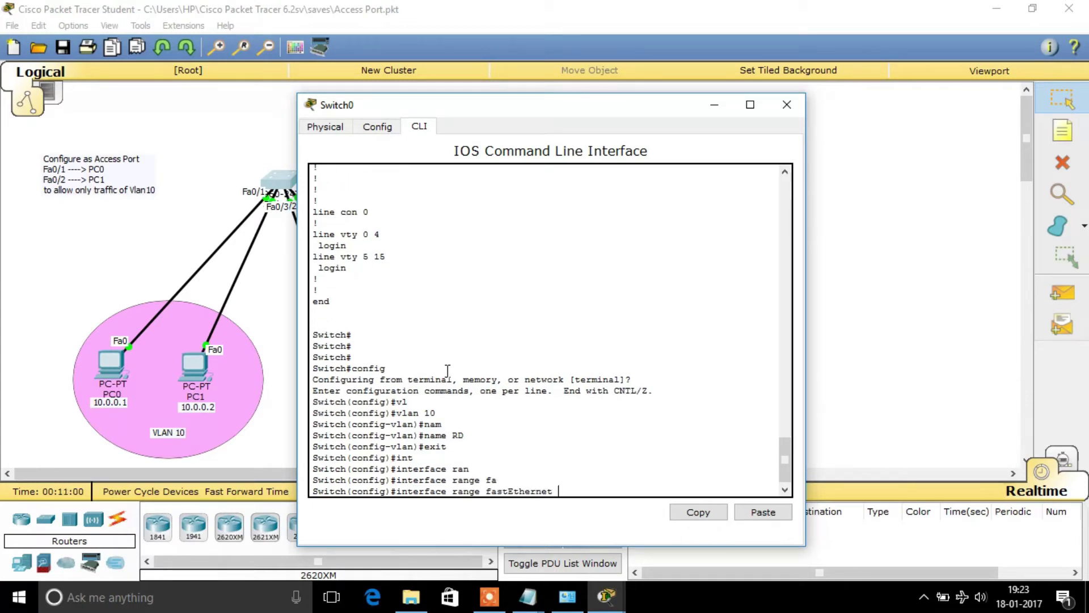
pyautogui.write('0/1-2')
pyautogui.press('Return')
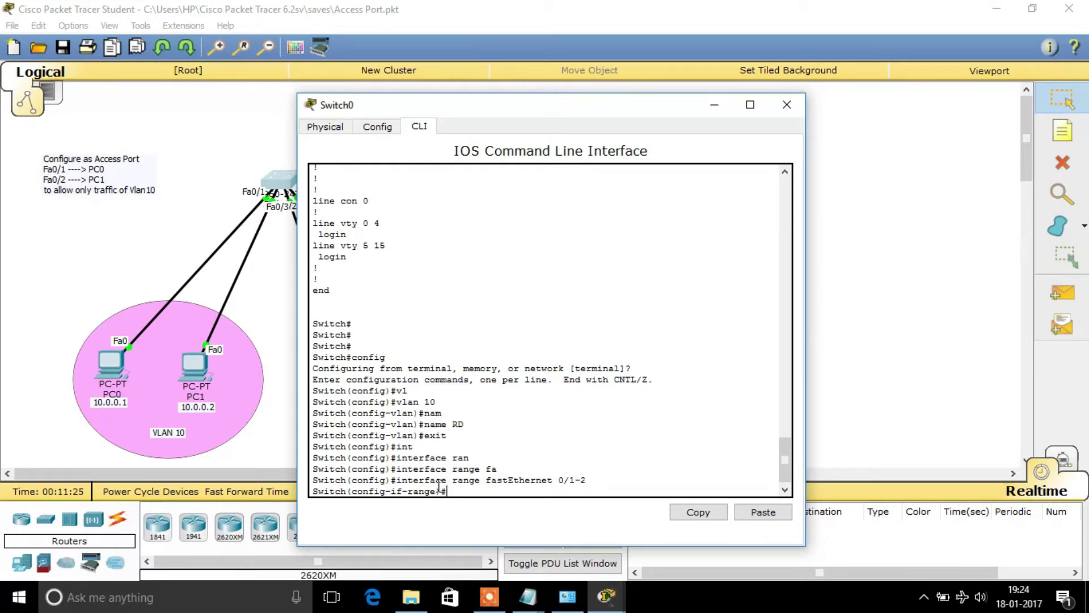
# Step: Set the switchport mode of the fastEthernet 0/1-2 range to access
pyautogui.write('swi')
pyautogui.press('Tab')
pyautogui.write('mode')
pyautogui.press('Tab')
pyautogui.write('ac')
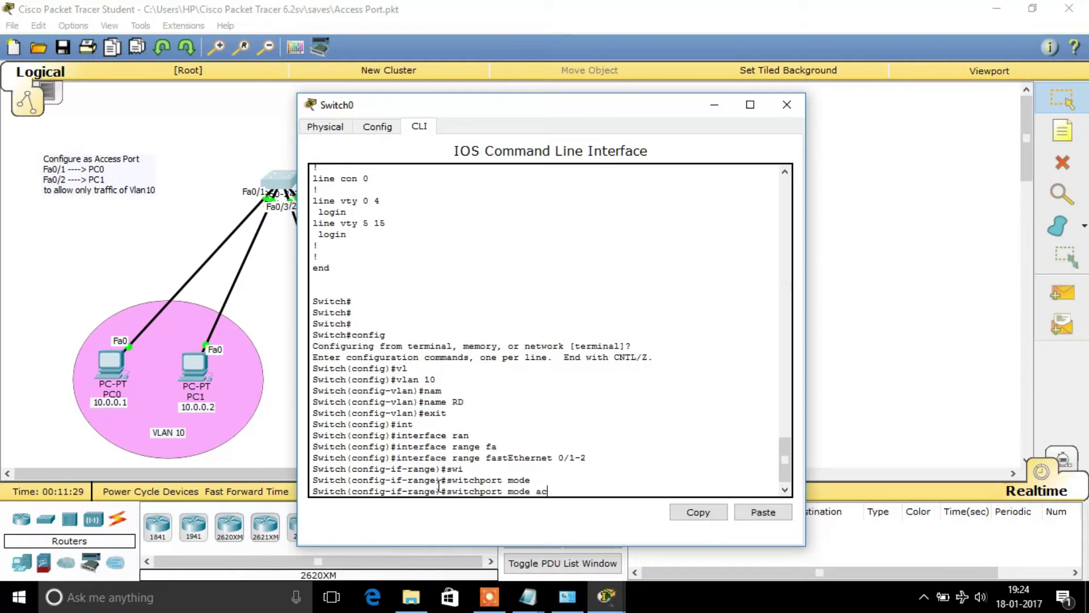
pyautogui.press('Tab')
pyautogui.press('Return')
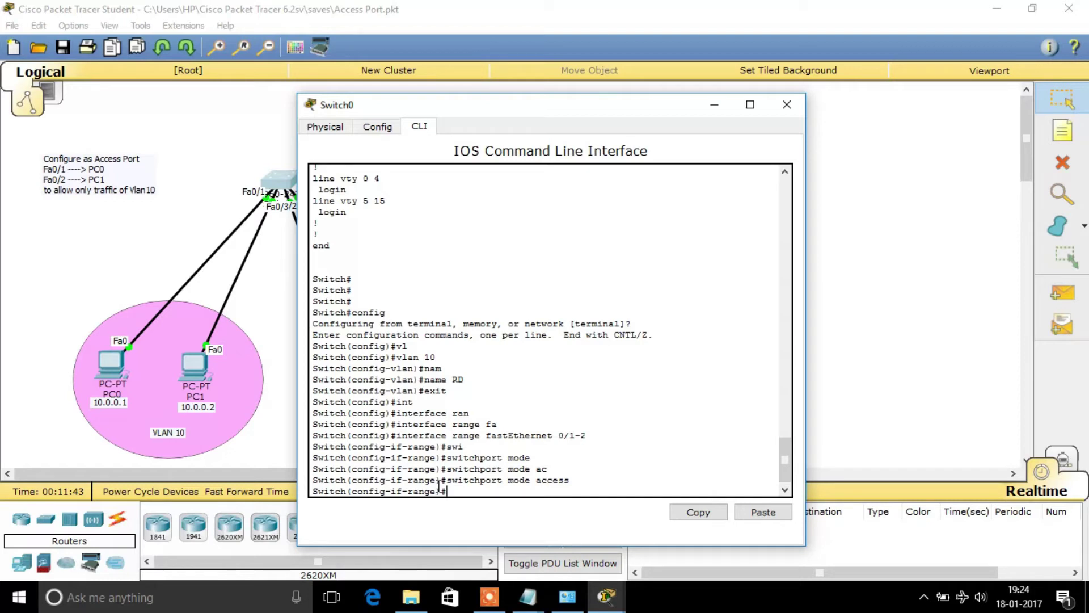
# Step: Assign the fastEthernet 0/1-2 access ports to VLAN 10 and return to global configuration mode
pyautogui.write('sw')
pyautogui.press('Tab')
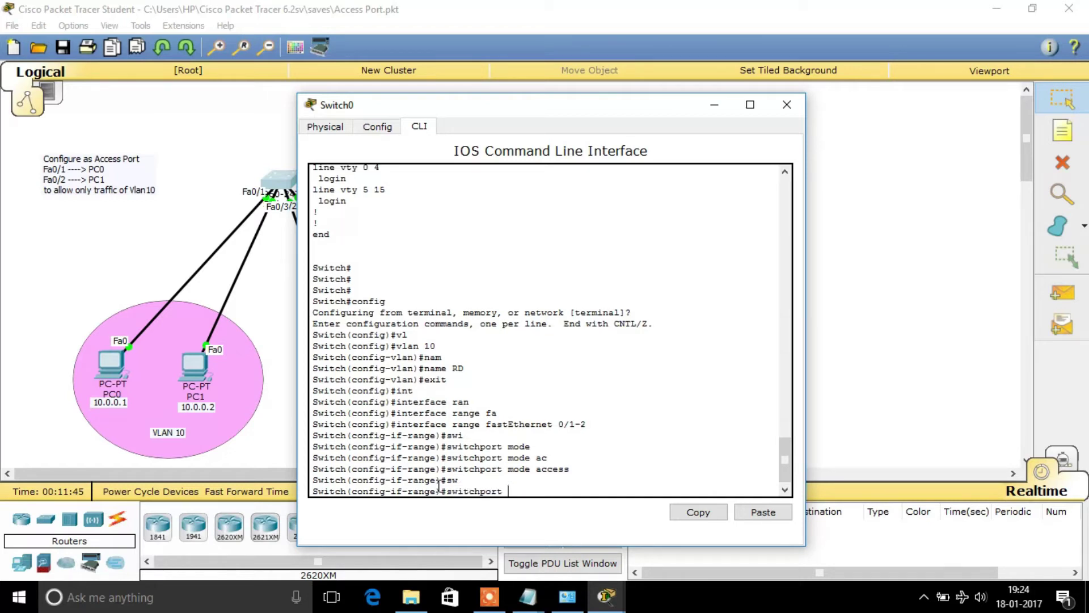
pyautogui.write('ac')
pyautogui.press('Tab')
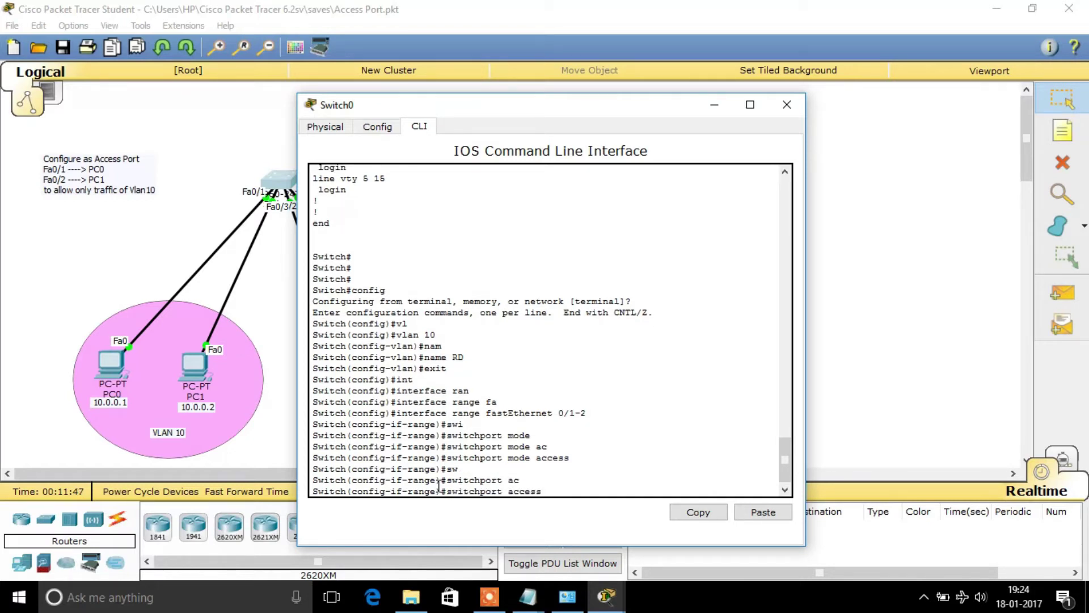
pyautogui.write('v')
pyautogui.press('Tab')
pyautogui.write('10')
pyautogui.press('Return')
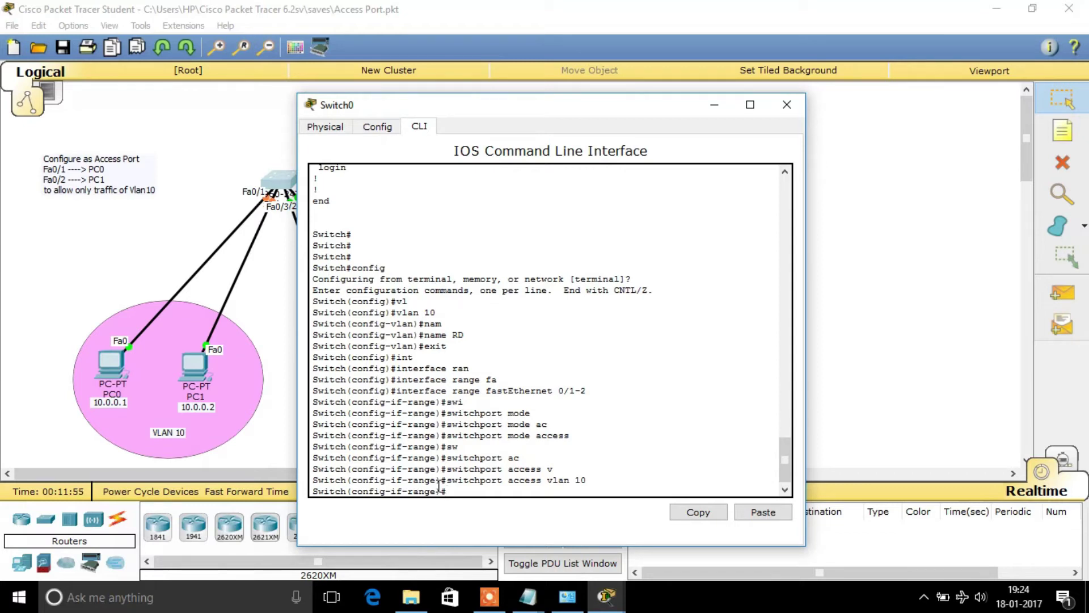
pyautogui.write('ex')
pyautogui.press('Return')
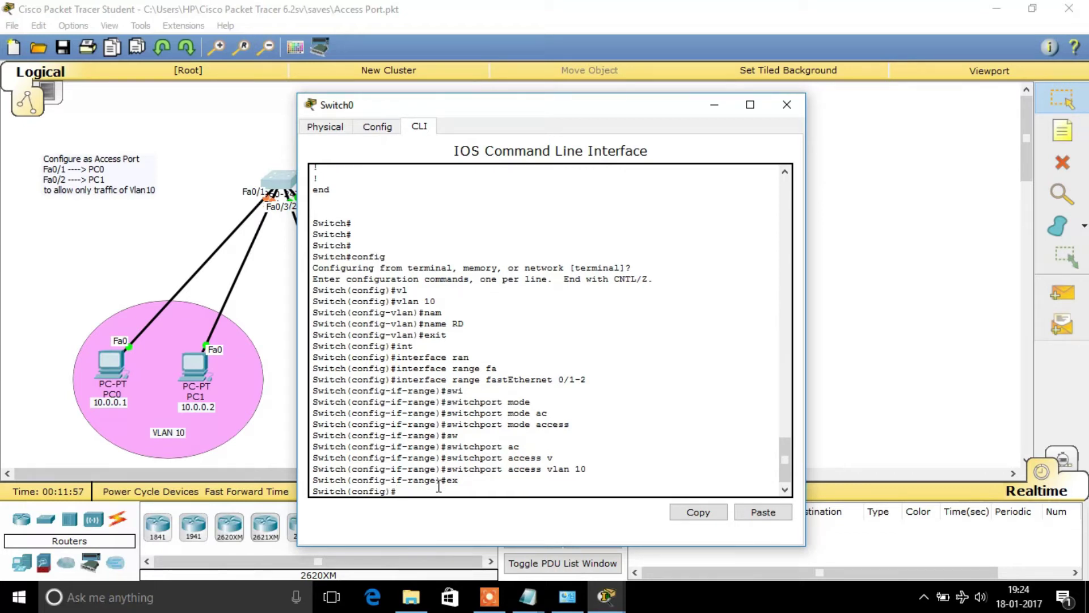
# Step: Create VLAN 20 with the name sales on the switch and return to global configuration mode
pyautogui.write('vl')
pyautogui.press('Tab')
pyautogui.write('20')
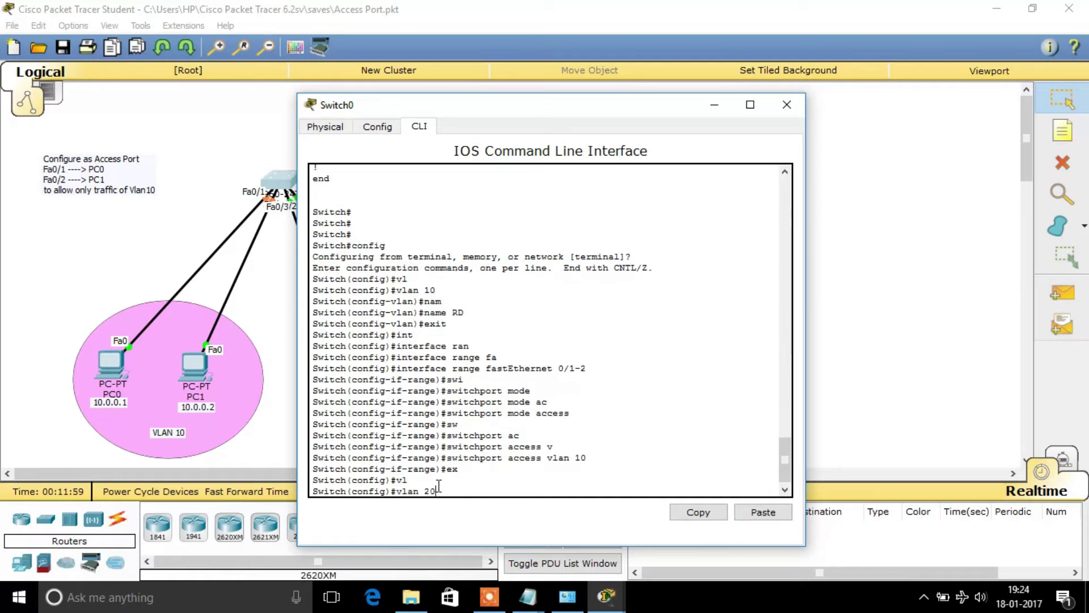
pyautogui.press('Return')
pyautogui.write('int')
pyautogui.press('Tab')
pyautogui.press('BackSpace')
pyautogui.press('BackSpace')
pyautogui.write('name')
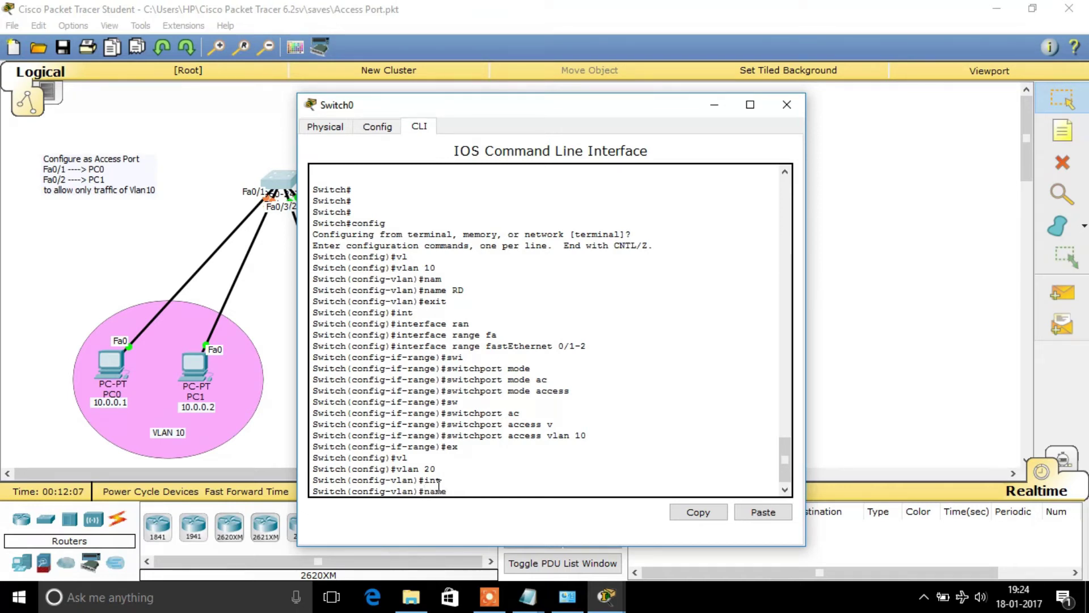
pyautogui.write(' sales')
pyautogui.press('Return')
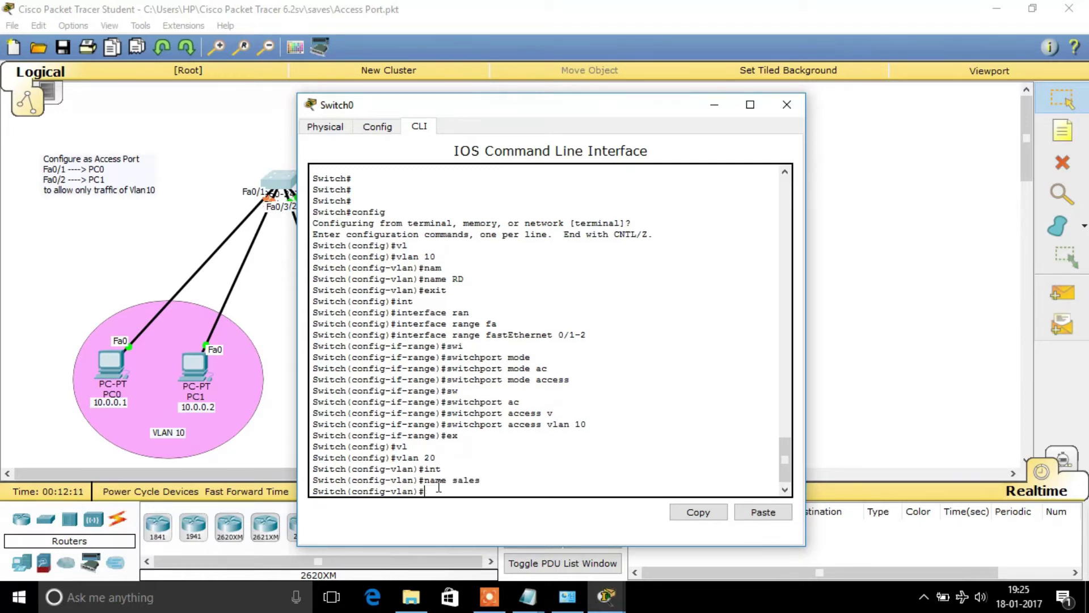
pyautogui.write('exit')
pyautogui.press('Return')
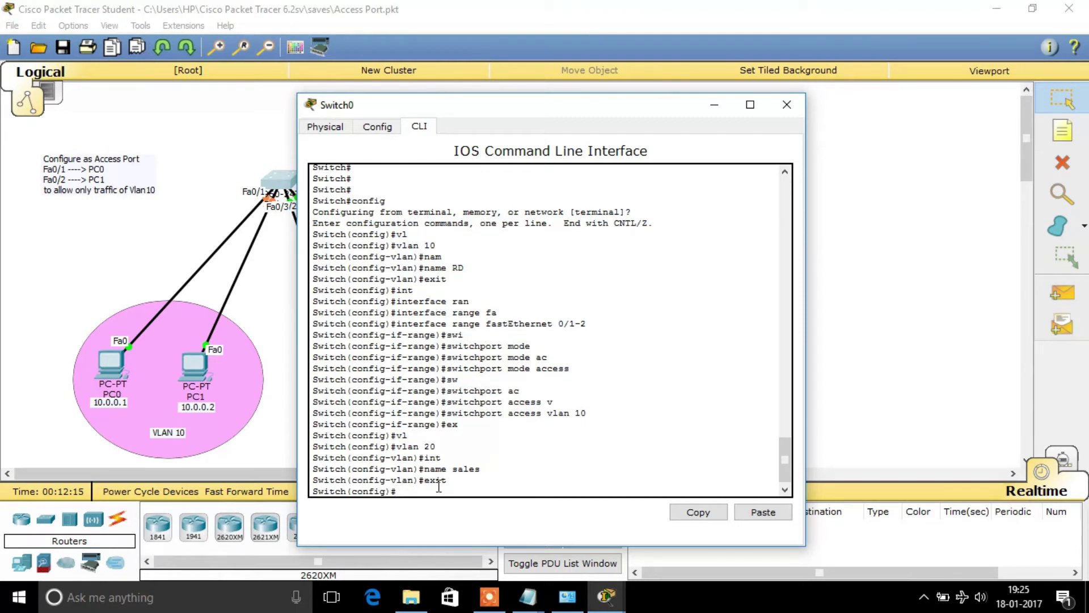
# Step: Enter interface range configuration for ports fastEthernet 0/3-4, moving the switch window aside to reveal the topology
pyautogui.write('int')
pyautogui.press('Tab')
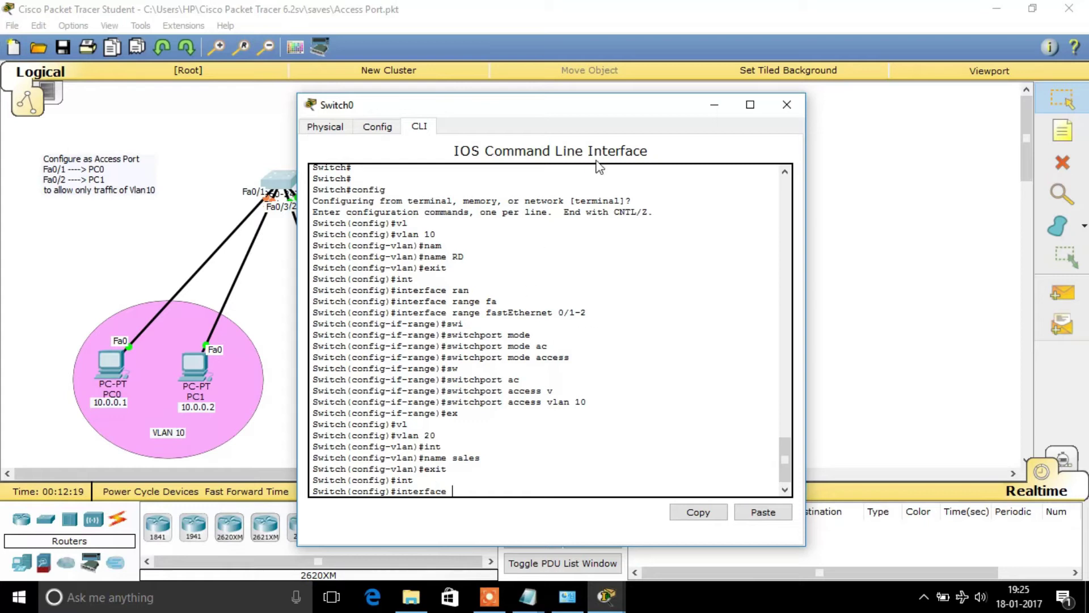
pyautogui.moveTo(596, 112); pyautogui.dragTo(778, 142)
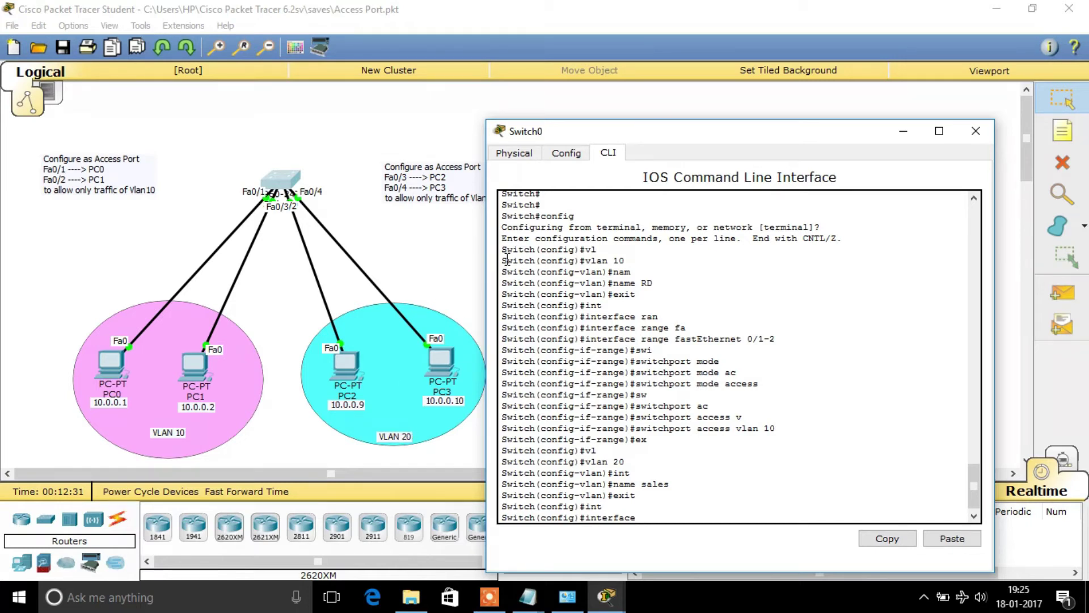
pyautogui.write('ran')
pyautogui.press('Tab')
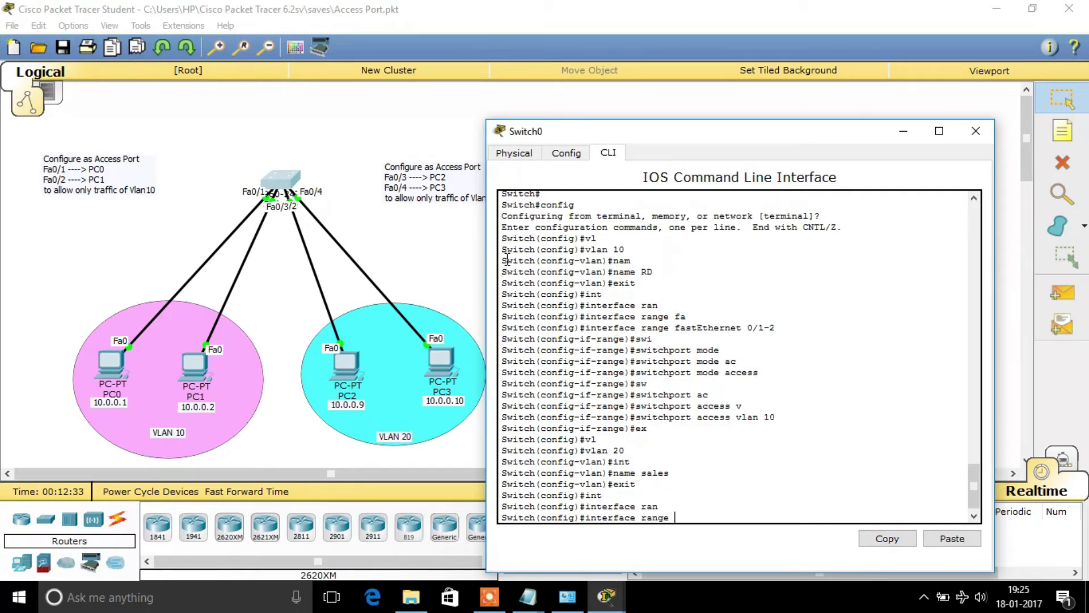
pyautogui.write('fa')
pyautogui.press('Tab')
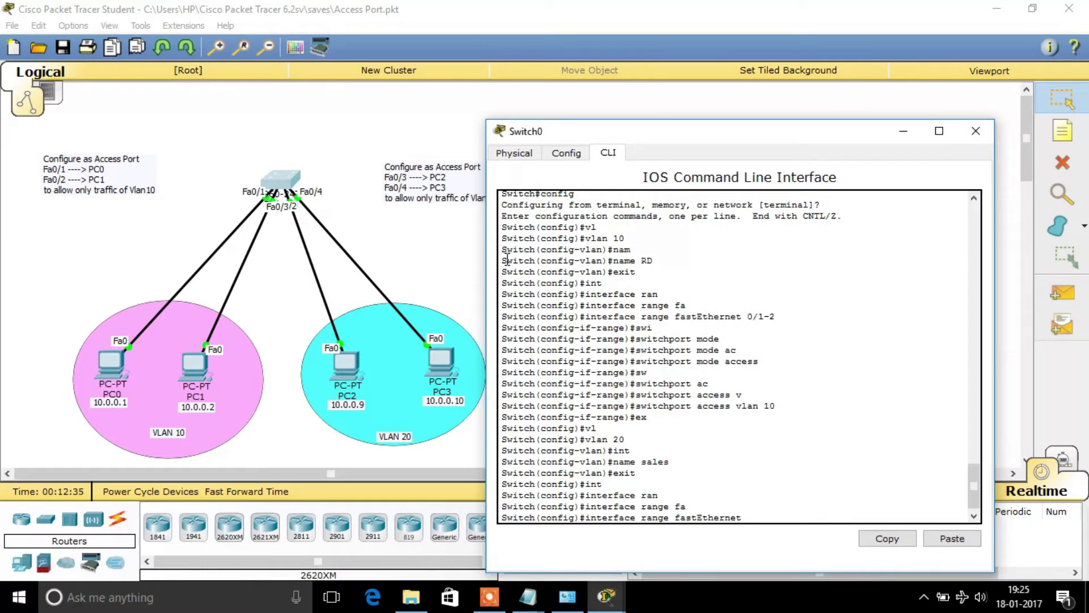
pyautogui.write('0/3-4')
pyautogui.press('Return')
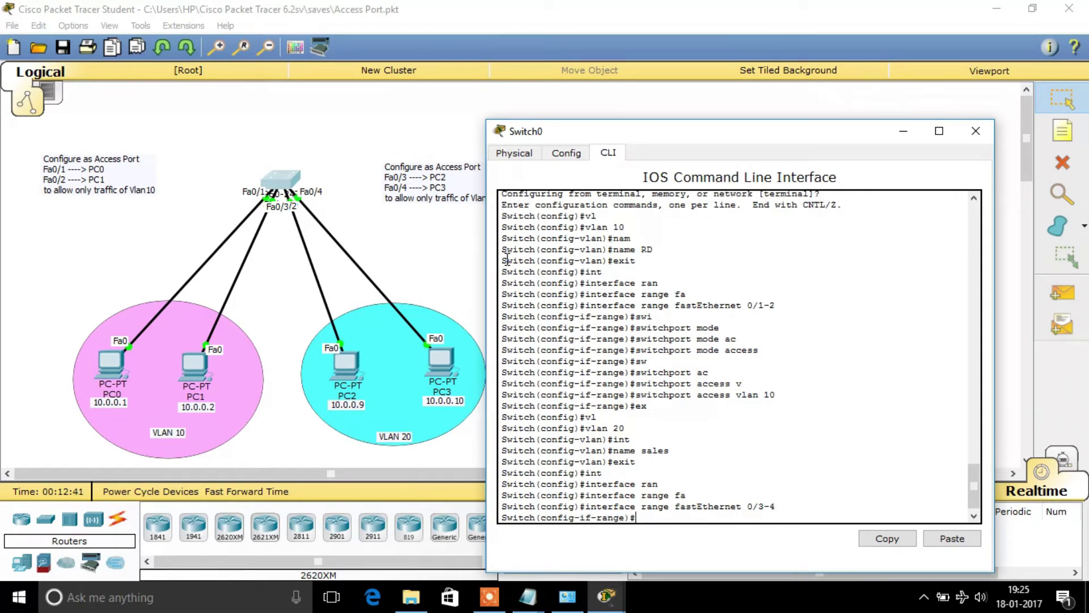
# Step: Set the switchport mode of the fastEthernet 0/3-4 range to access
pyautogui.write('swi')
pyautogui.press('Tab')
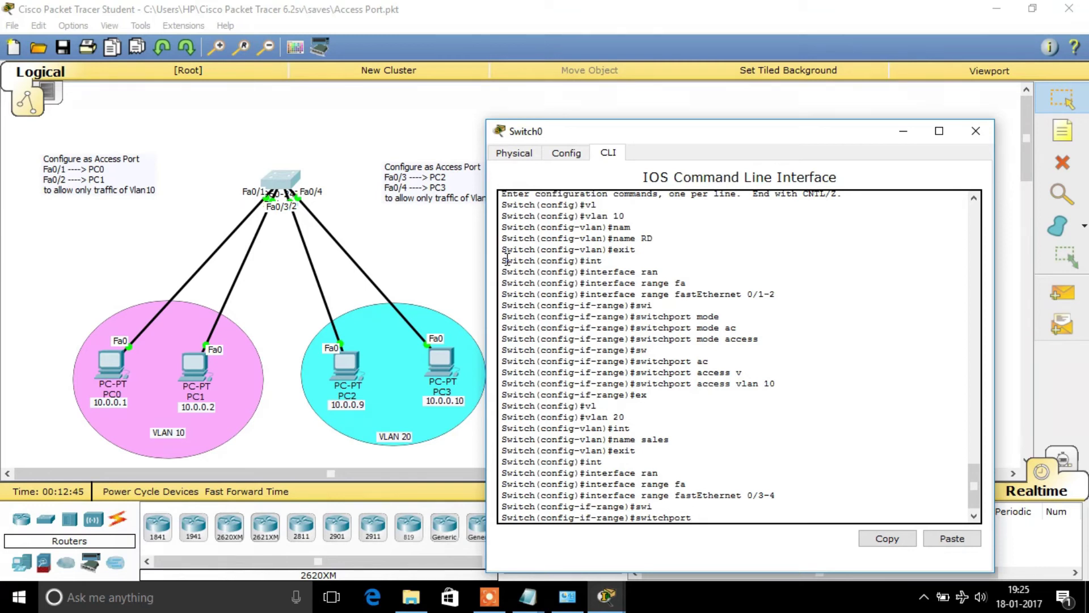
pyautogui.write('mode')
pyautogui.press('Tab')
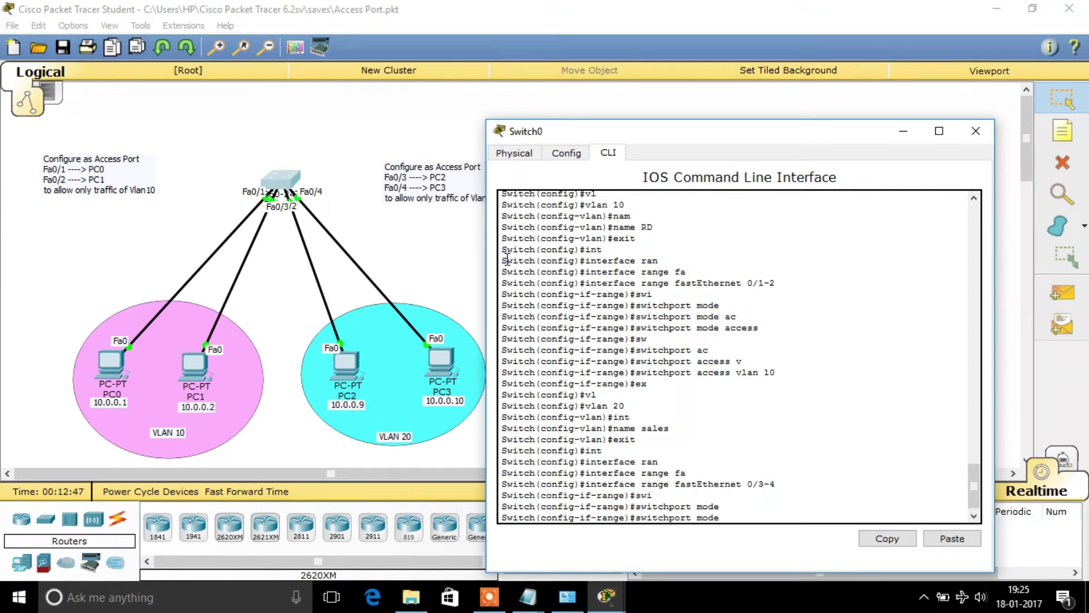
pyautogui.write('ac')
pyautogui.press('Tab')
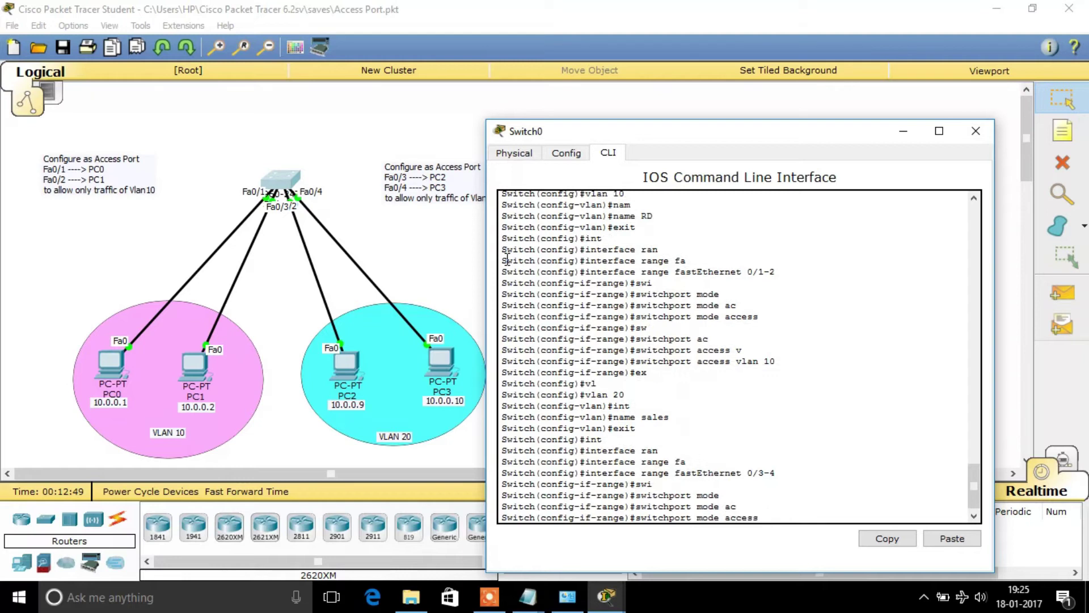
pyautogui.press('Return')
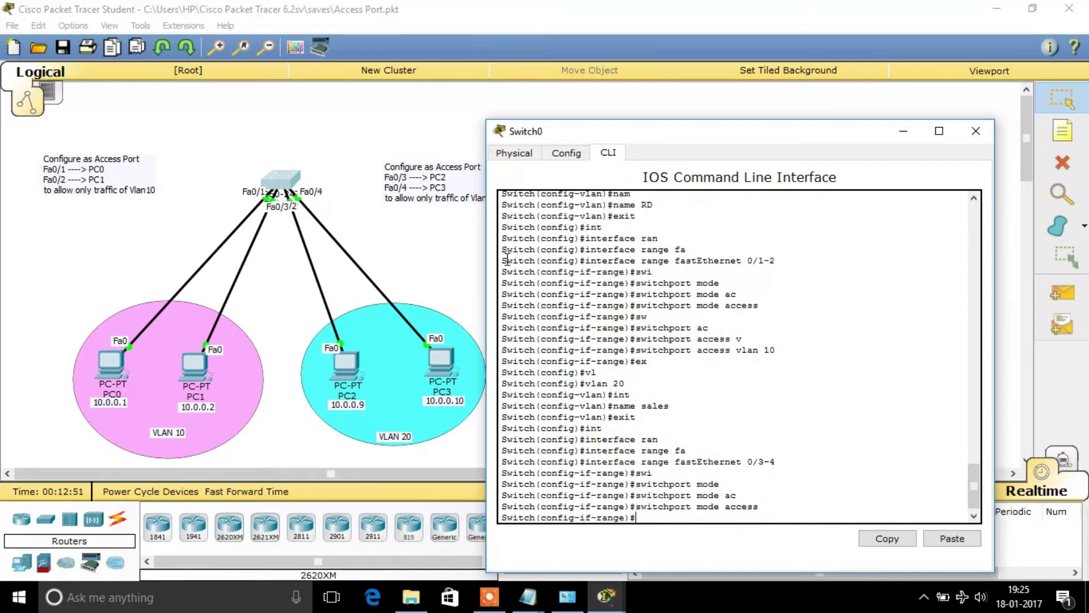
# Step: Assign the fastEthernet 0/3-4 access ports to VLAN 20 and return to global configuration mode
pyautogui.write('sw')
pyautogui.press('Tab')
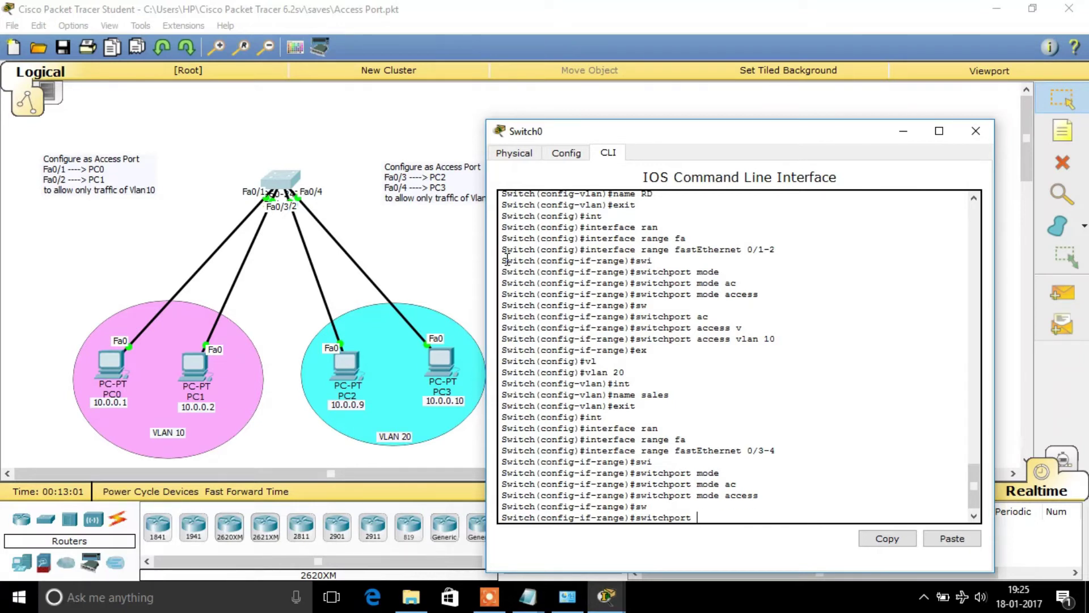
pyautogui.write('ac')
pyautogui.press('Tab')
pyautogui.write('vl')
pyautogui.press('Tab')
pyautogui.write('20')
pyautogui.press('Return')
pyautogui.write('ex')
pyautogui.press('Return')
# Step: Leave global configuration mode and save the switch's running configuration with the write command
pyautogui.write('ex')
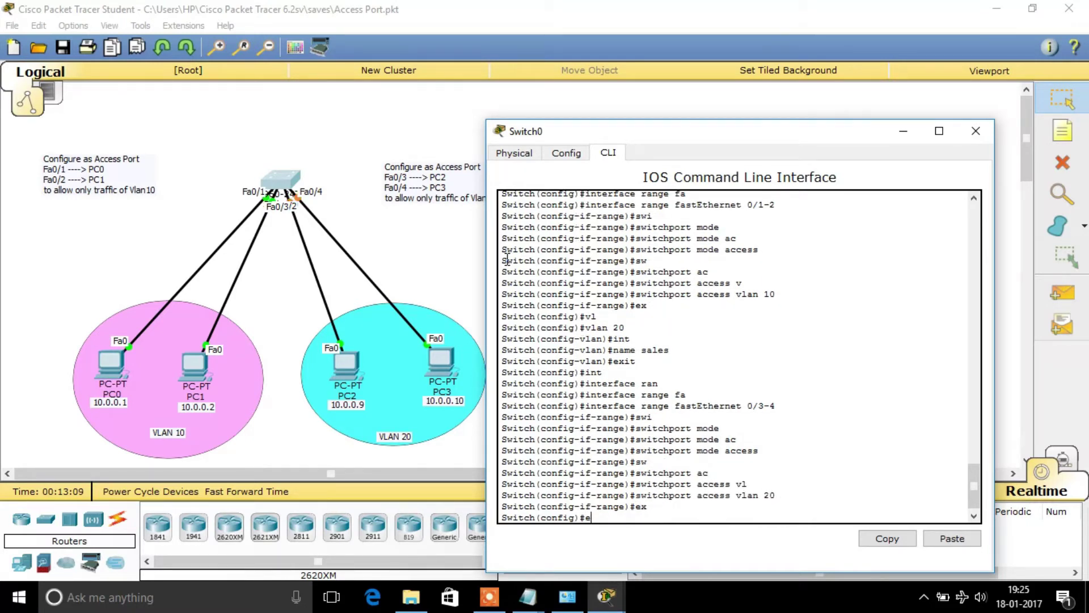
pyautogui.press('Return')
pyautogui.press('Return')
pyautogui.press('Return')
pyautogui.press('Return')
pyautogui.press('Return')
pyautogui.press('Return')
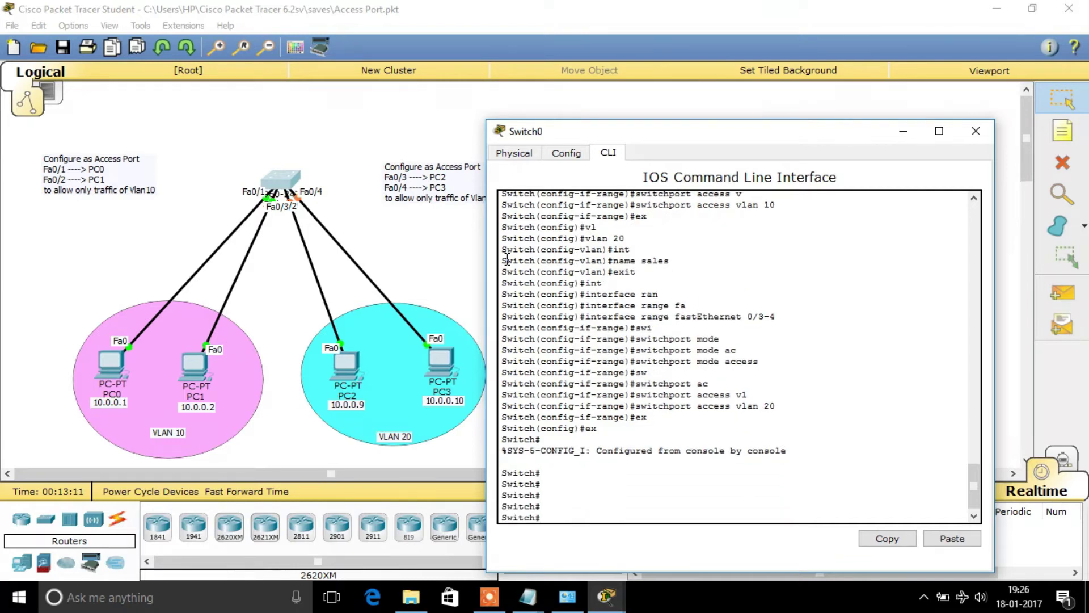
pyautogui.write('wr')
pyautogui.press('Tab')
pyautogui.press('Return')
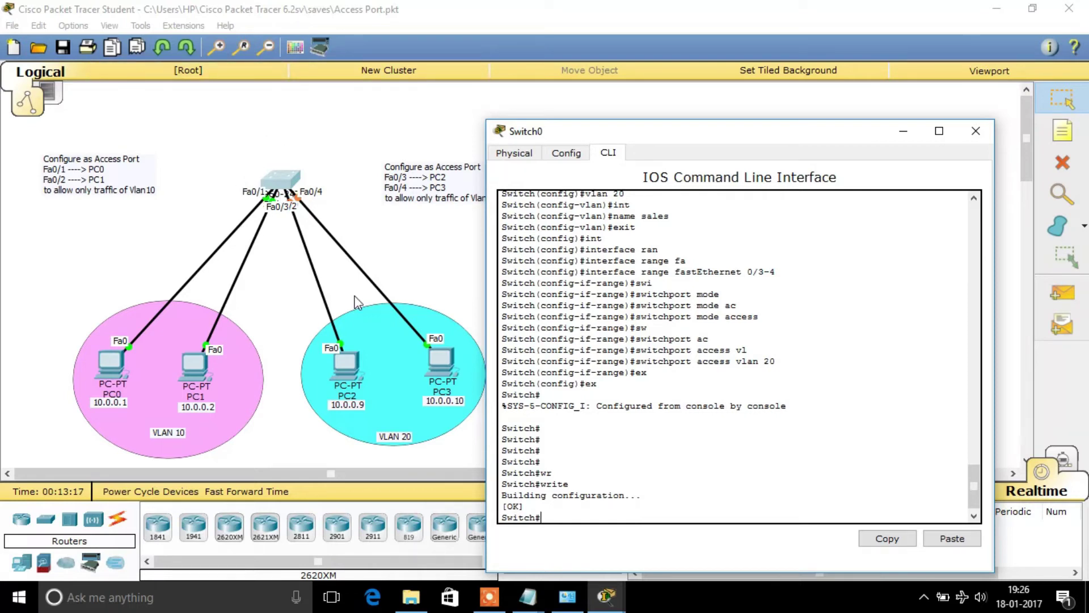
# Step: Run show vlan brief, check the ports listed for VLAN 10 and VLAN 20, and minimize the switch window
pyautogui.write('show vl')
pyautogui.press('Tab')
pyautogui.write('br')
pyautogui.press('Tab')
pyautogui.press('Return')
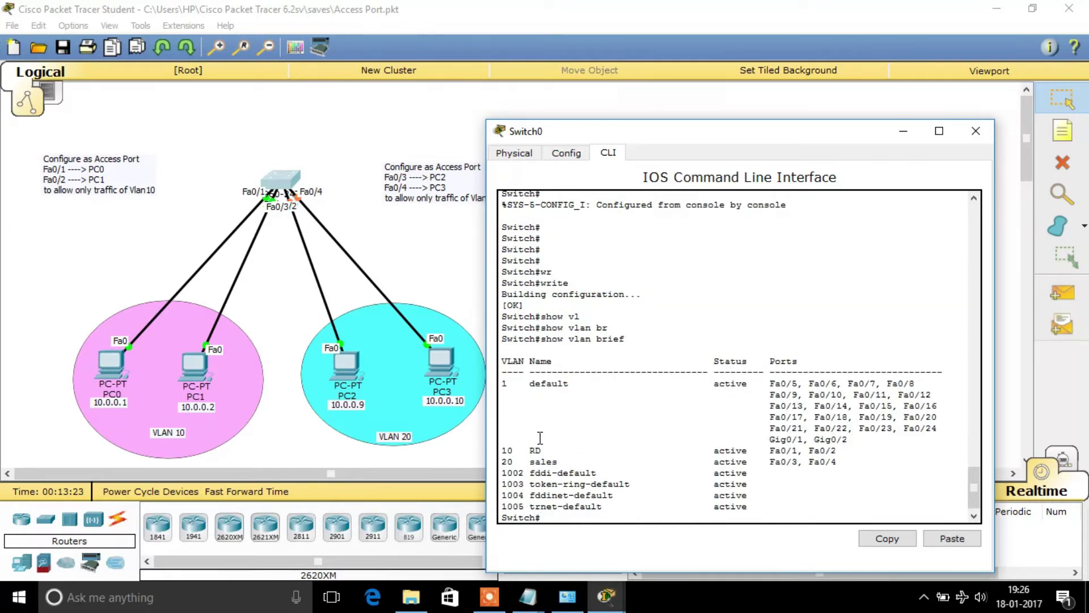
pyautogui.tripleClick(507, 451)
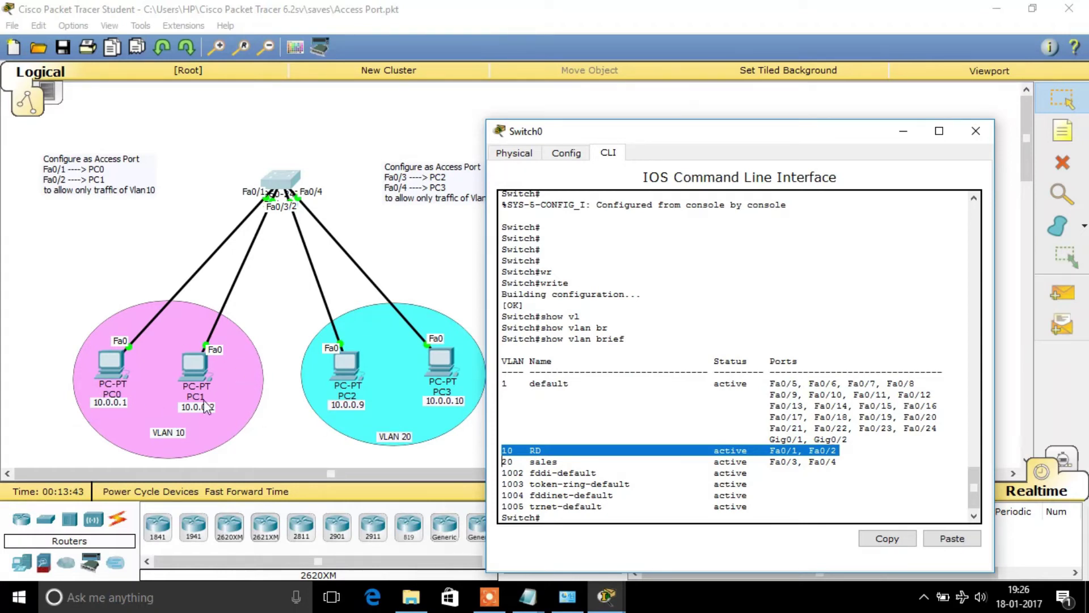
pyautogui.doubleClick(561, 463)
pyautogui.tripleClick(560, 462)
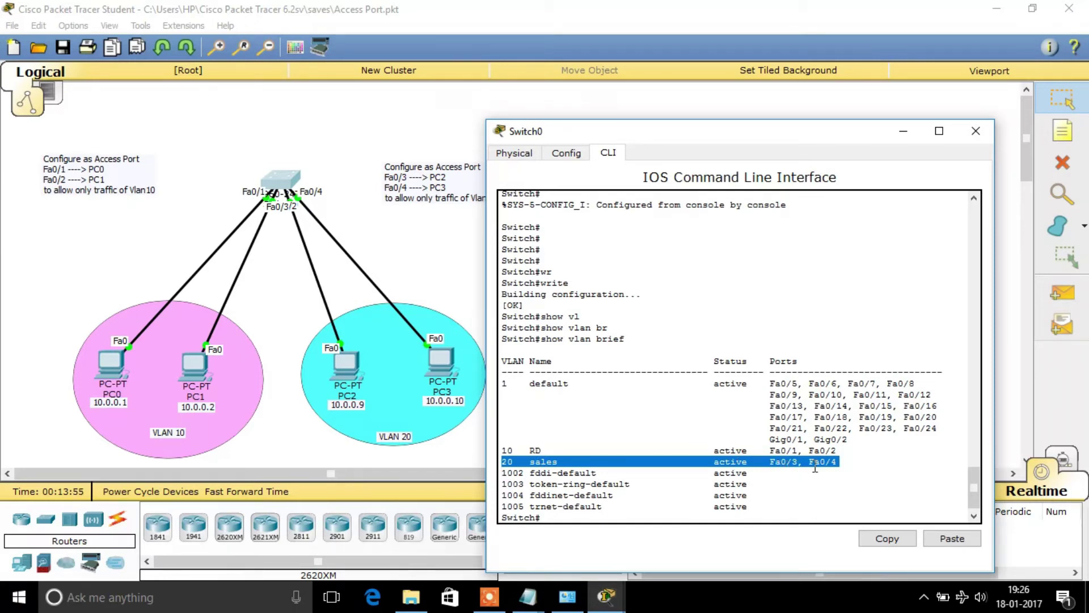
pyautogui.press('Return')
pyautogui.press('Return')
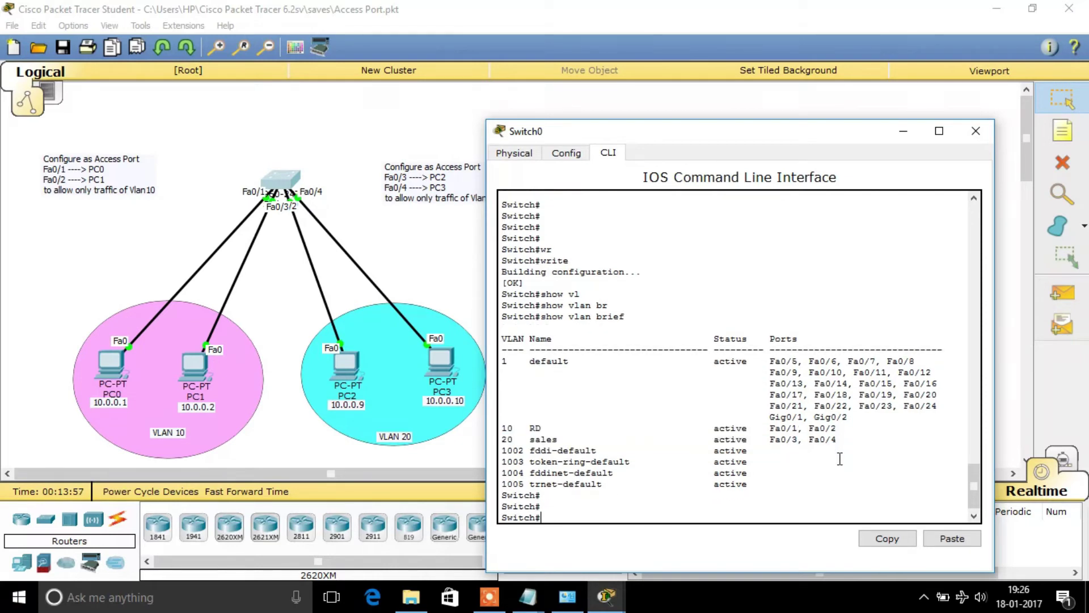
pyautogui.click(905, 133)
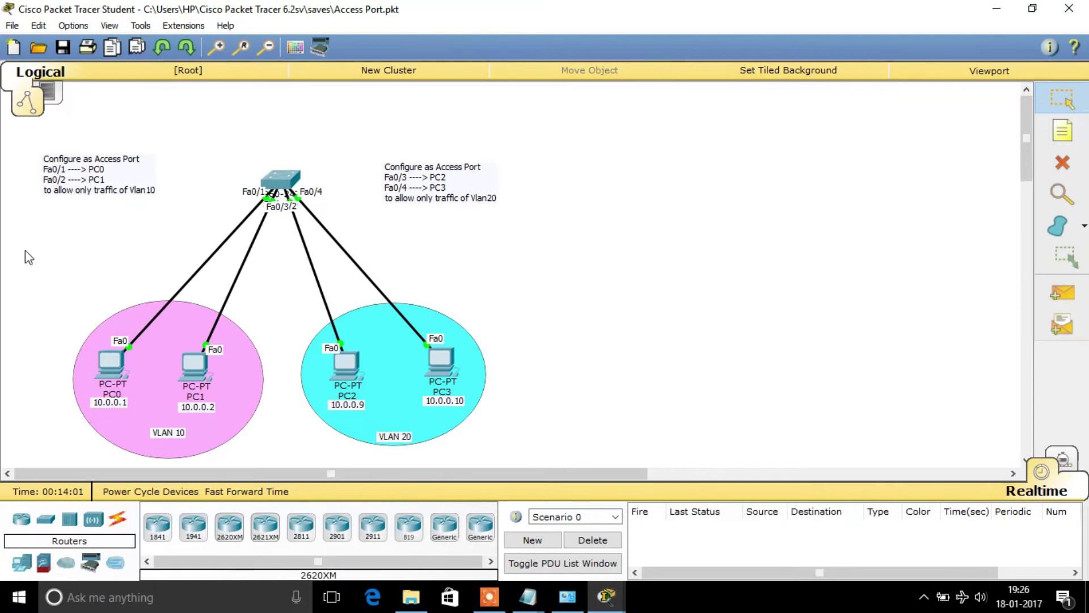
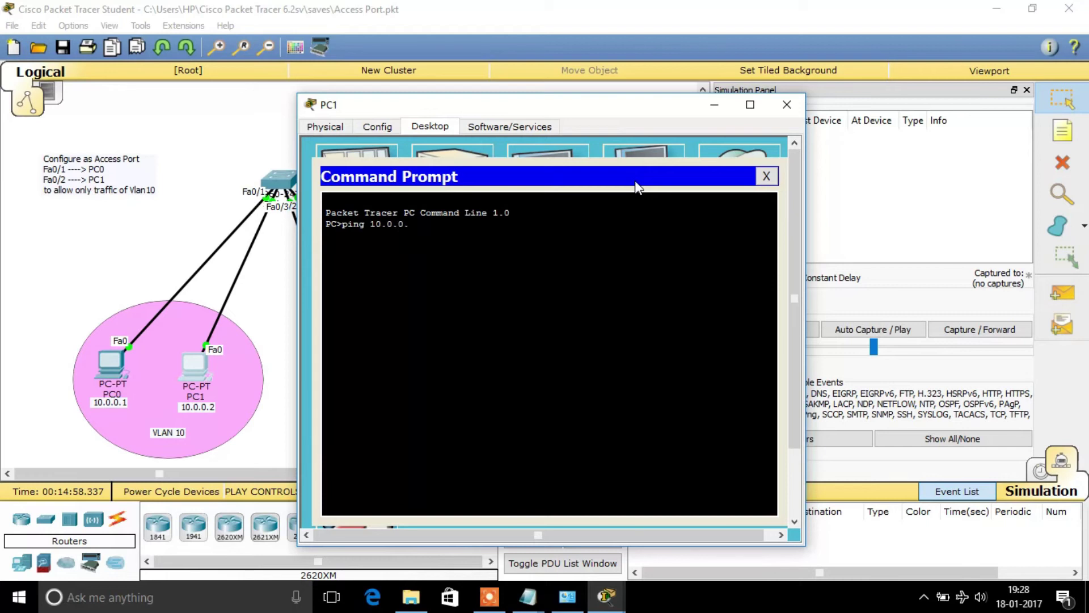
# Step: Ping 10.0.0.10 from PC1's command prompt and advance the simulation event by event to trace the packets across the switch
pyautogui.write('1')
pyautogui.press('Return')
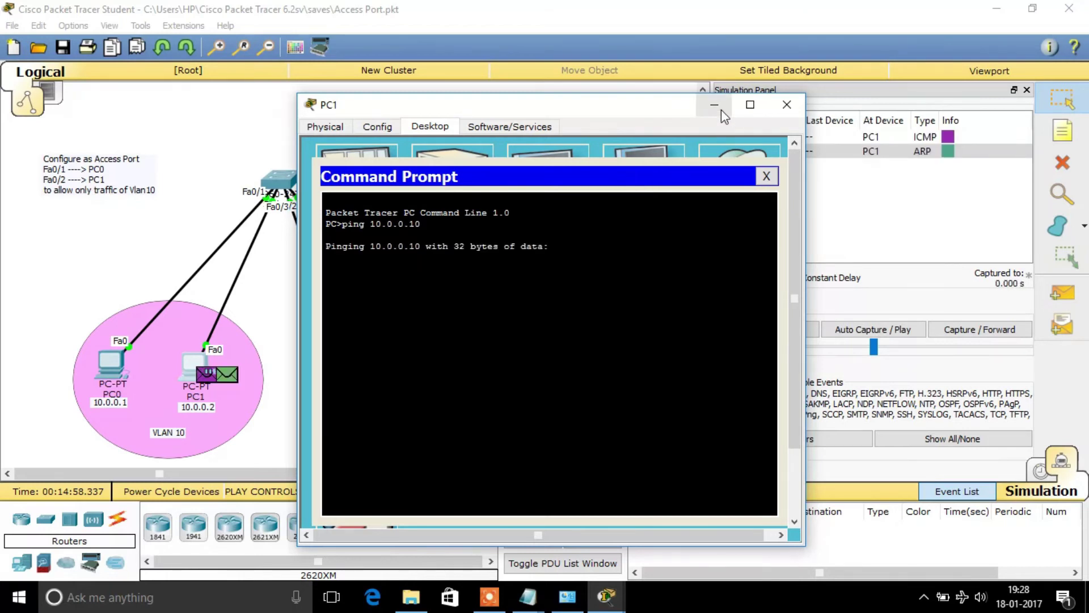
pyautogui.click(721, 110)
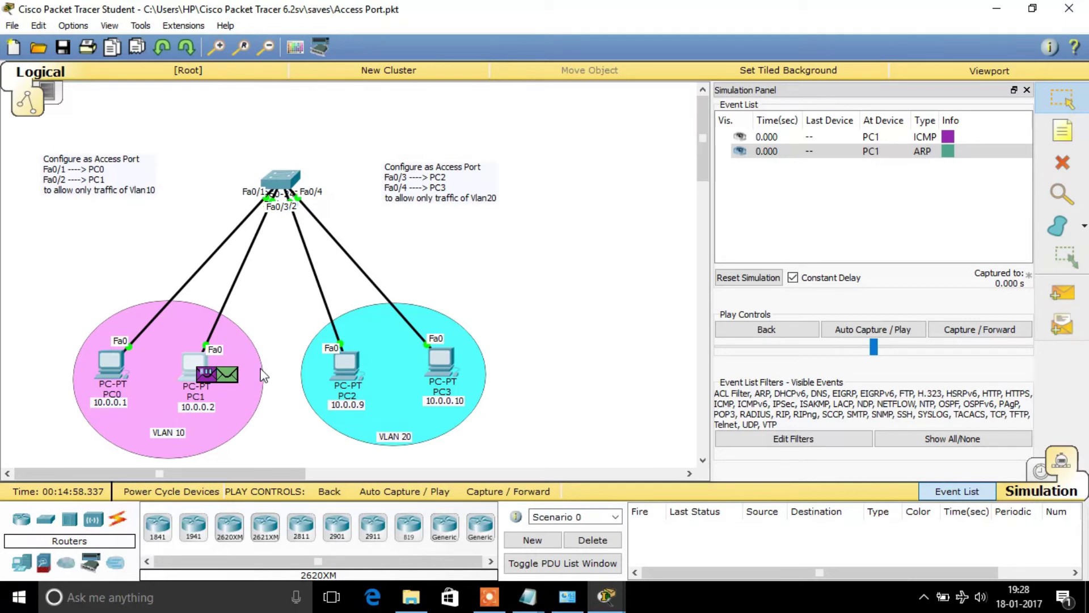
pyautogui.click(511, 494)
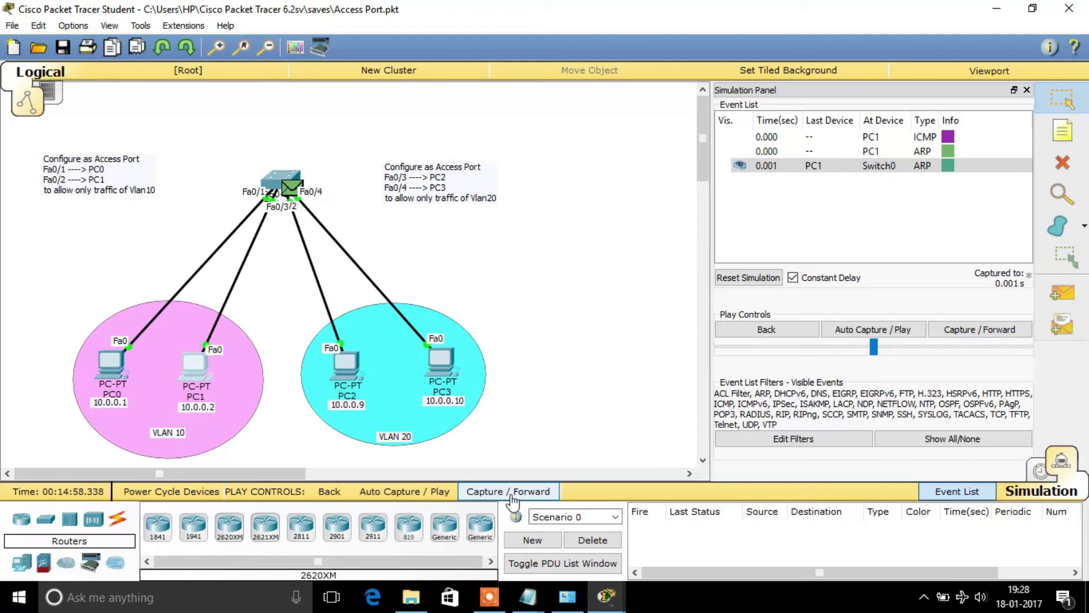
pyautogui.click(511, 494)
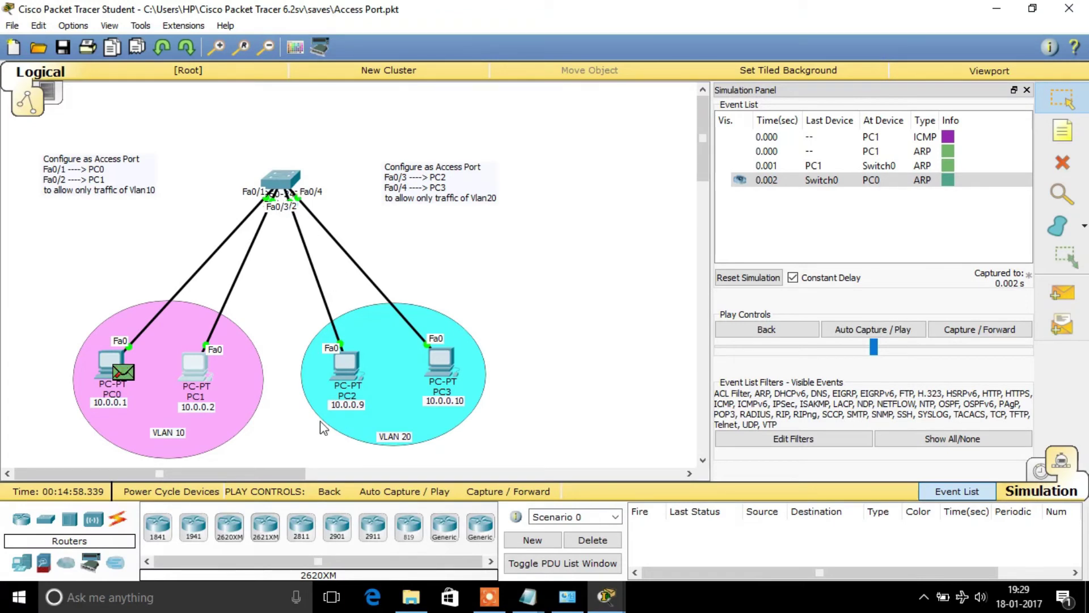
pyautogui.click(482, 494)
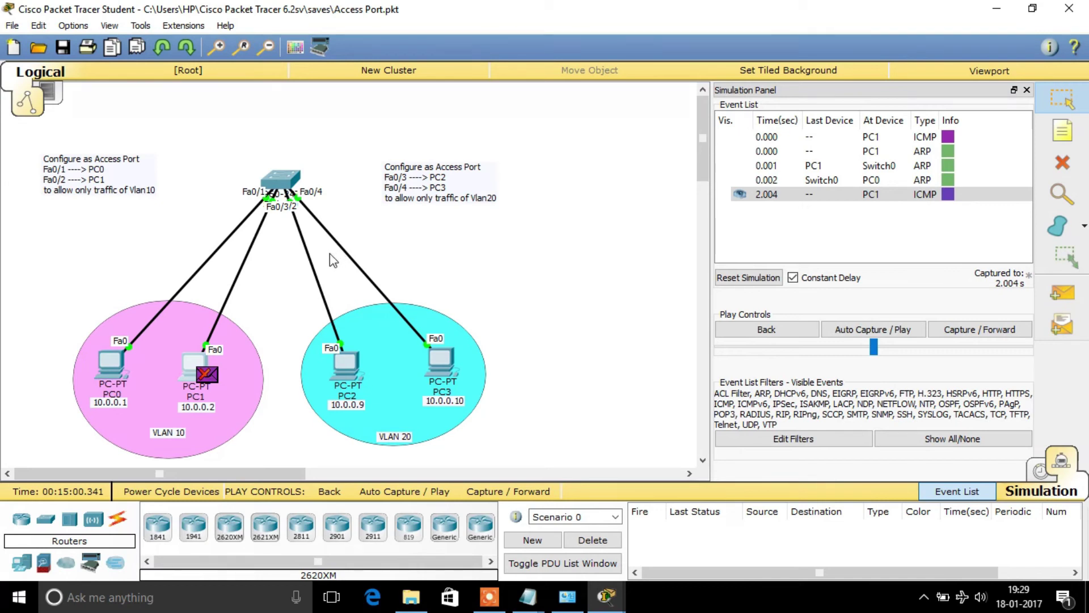
# Step: Check PC1's ping output and delete the current scenario to clear the captured simulation events
pyautogui.click(199, 369)
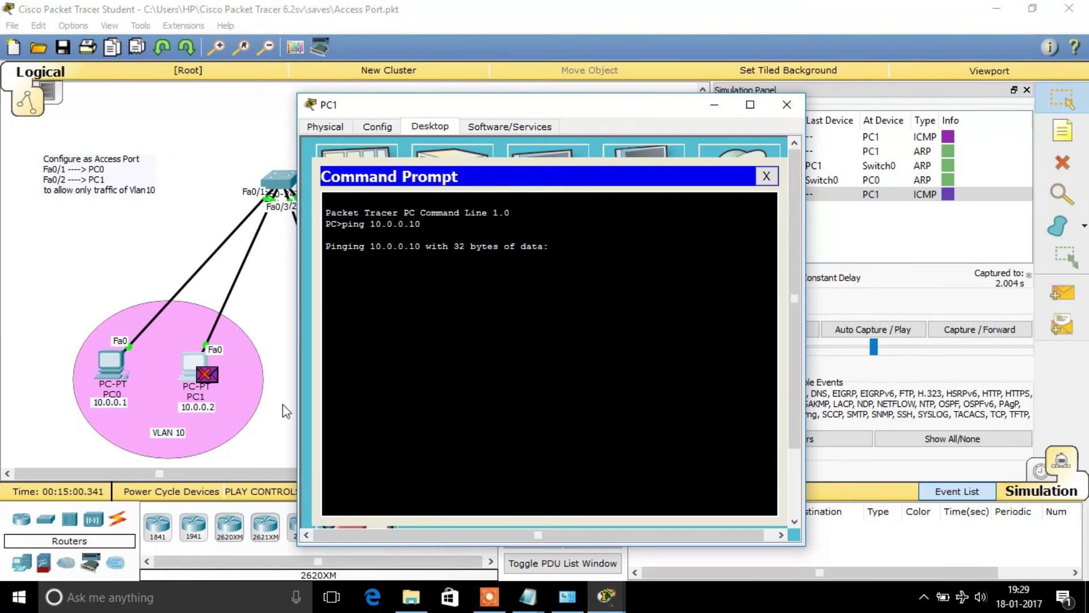
pyautogui.click(283, 453)
pyautogui.click(590, 542)
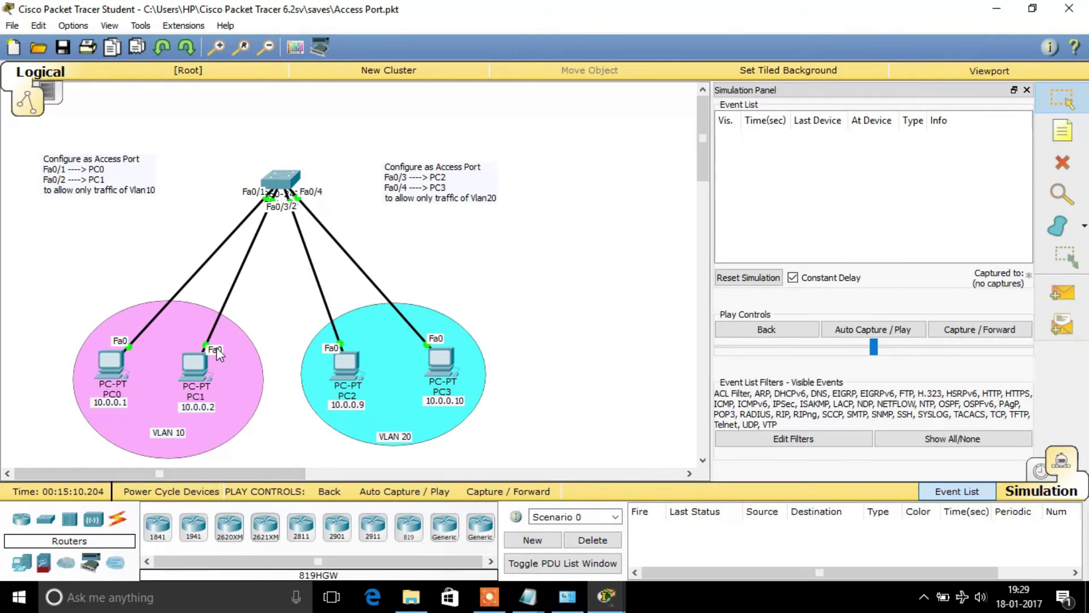
# Step: Abort the running ping on PC1, ping 10.0.0.1 instead, and bring the topology back into view
pyautogui.click(199, 366)
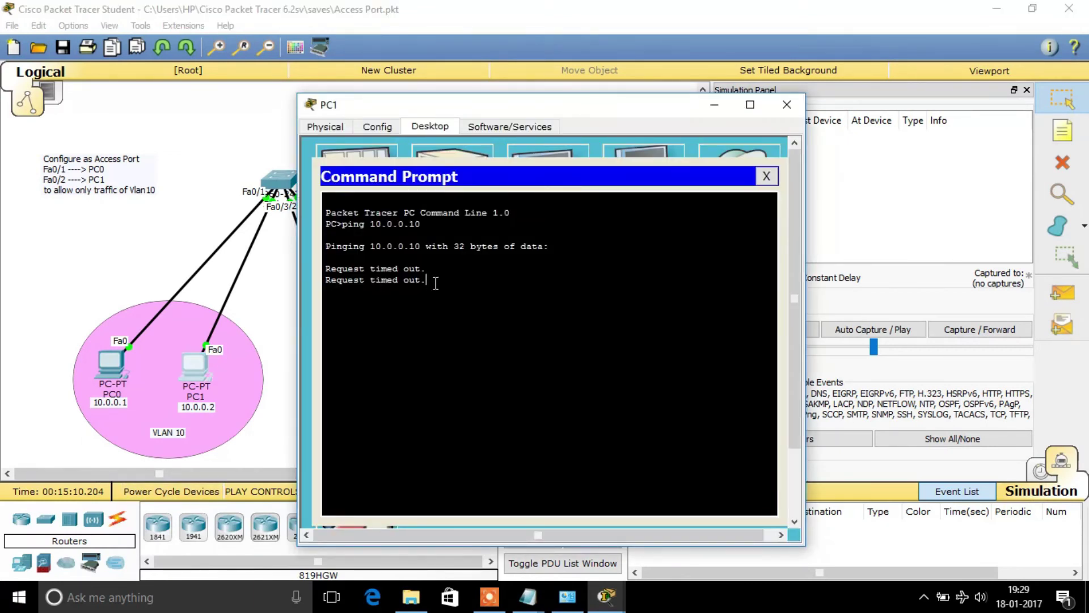
pyautogui.hotkey('ctrl', 'c')
pyautogui.press('Up')
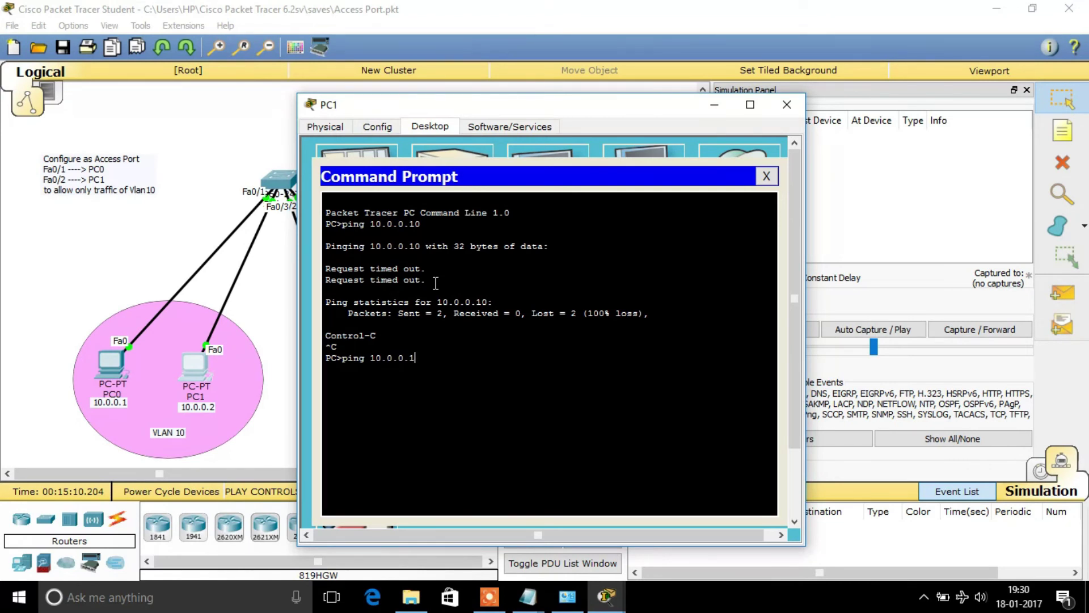
pyautogui.press('Return')
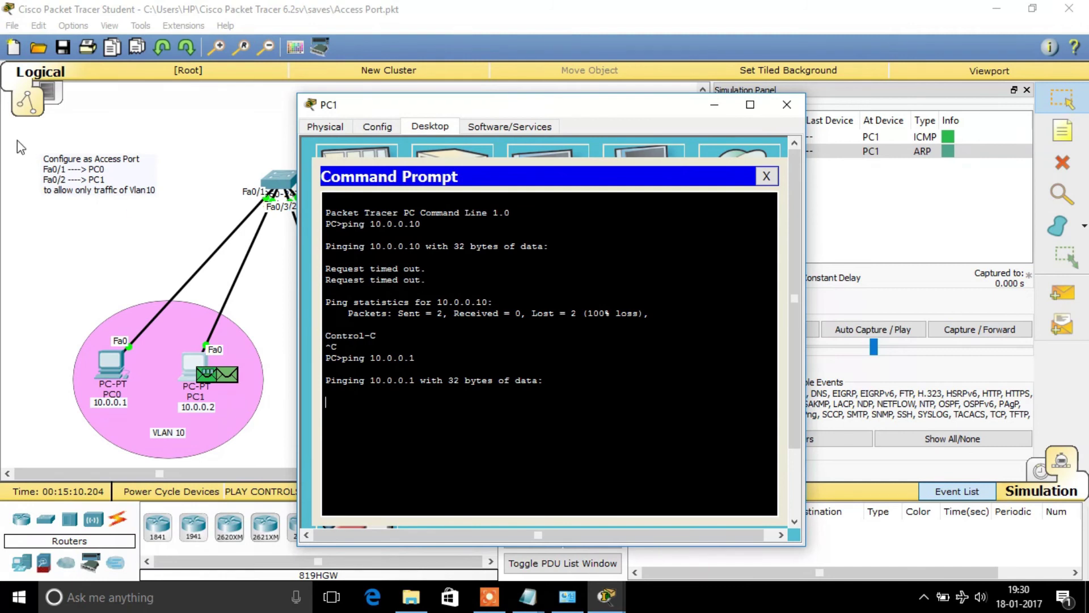
pyautogui.click(58, 250)
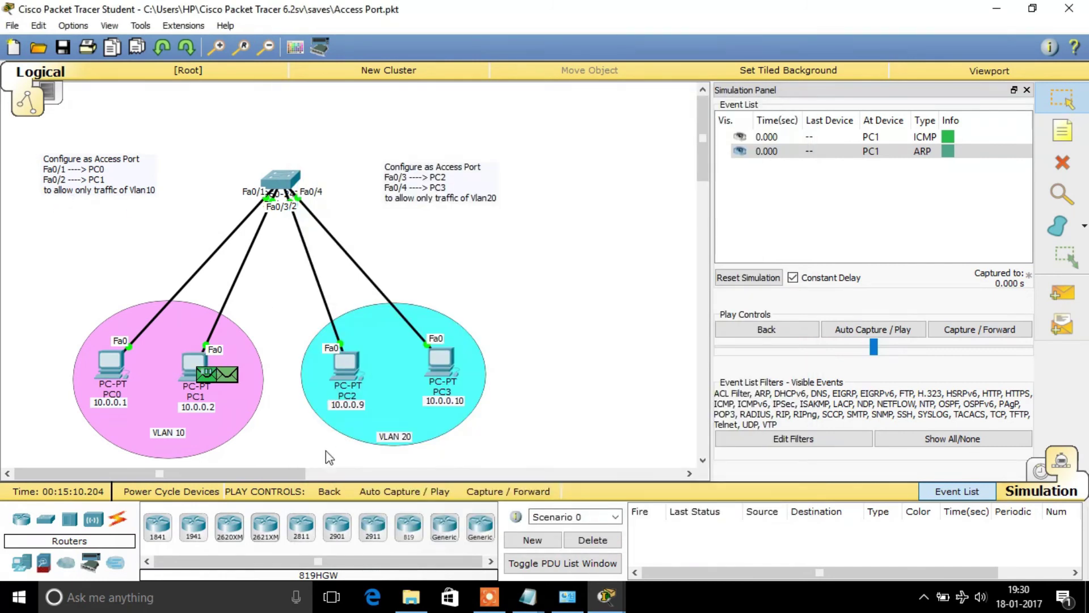
# Step: Advance the simulation event by event to follow the ARP and ICMP packets between PC1 and PC0
pyautogui.click(508, 492)
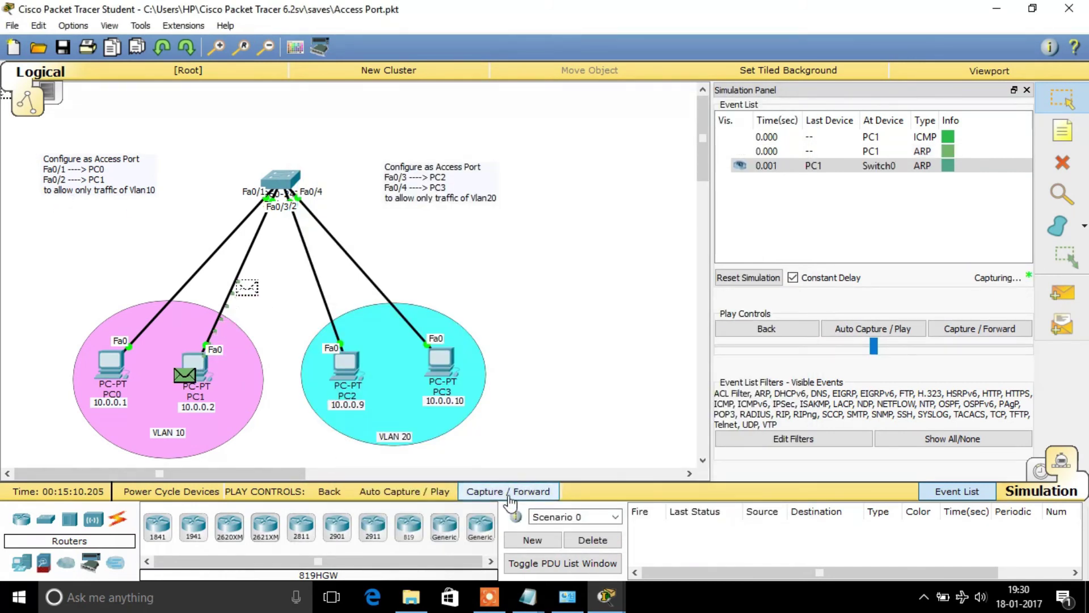
pyautogui.click(509, 492)
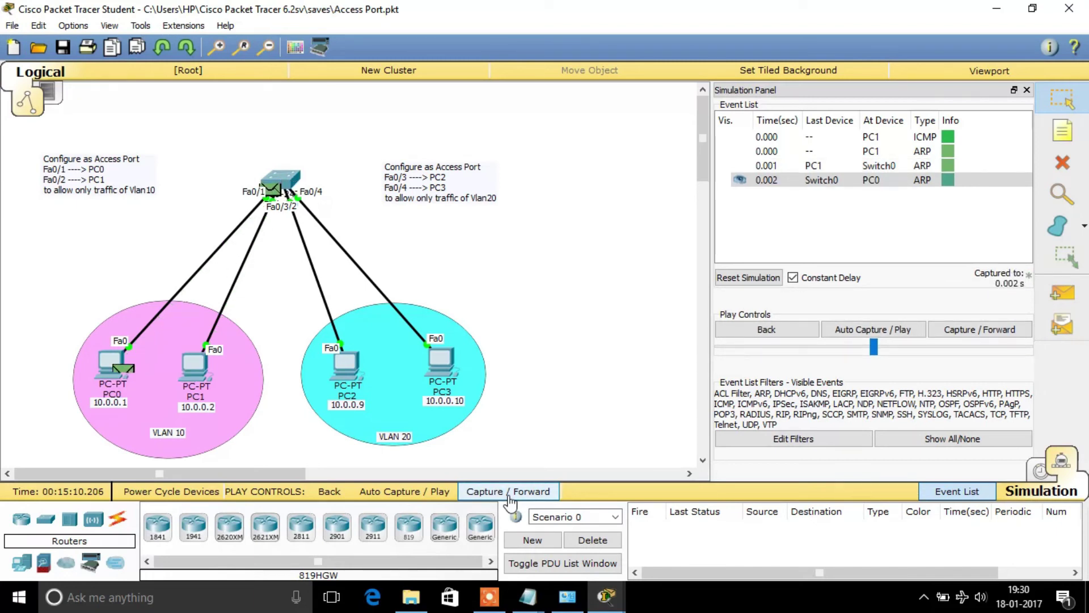
pyautogui.click(509, 492)
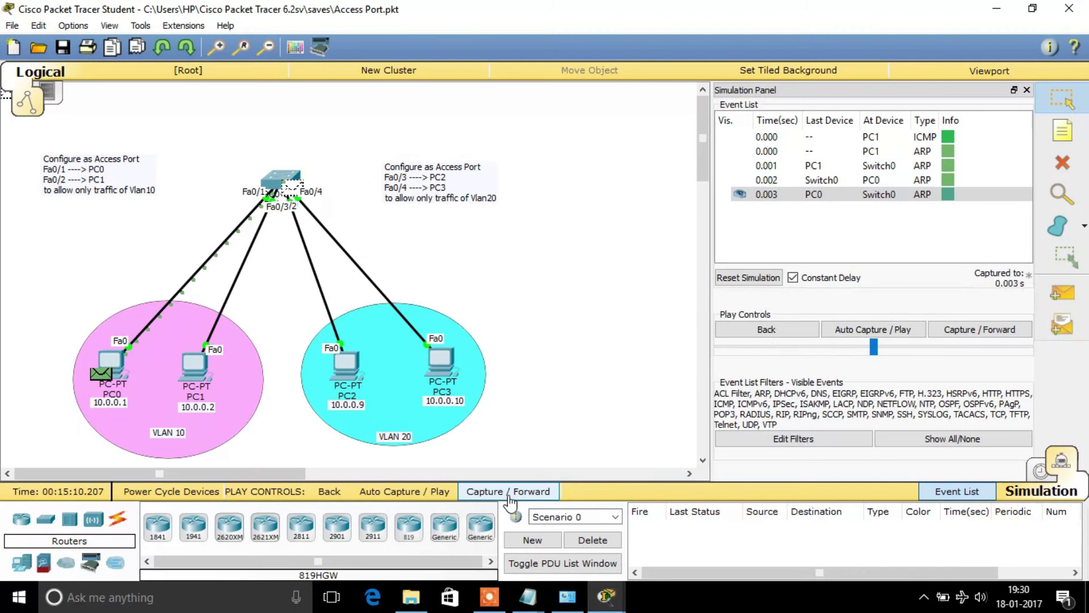
pyautogui.click(509, 492)
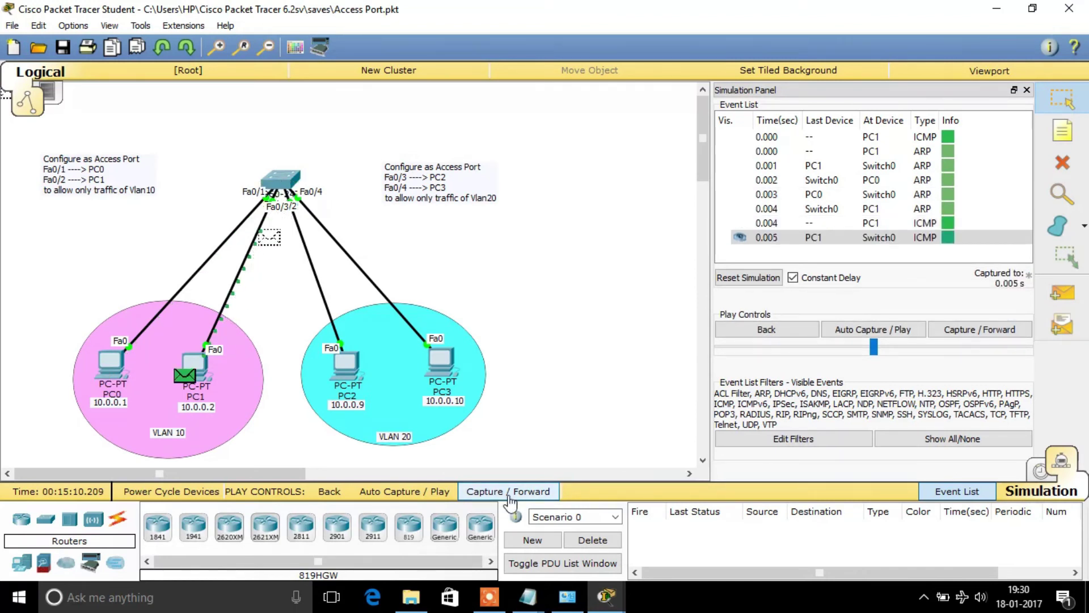
pyautogui.click(509, 493)
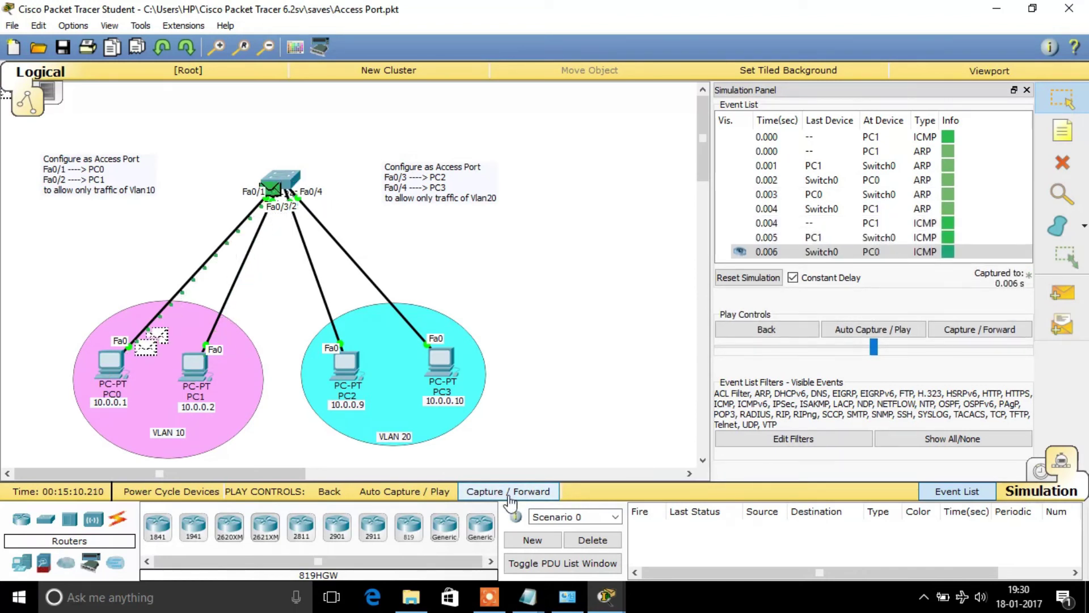
pyautogui.click(509, 492)
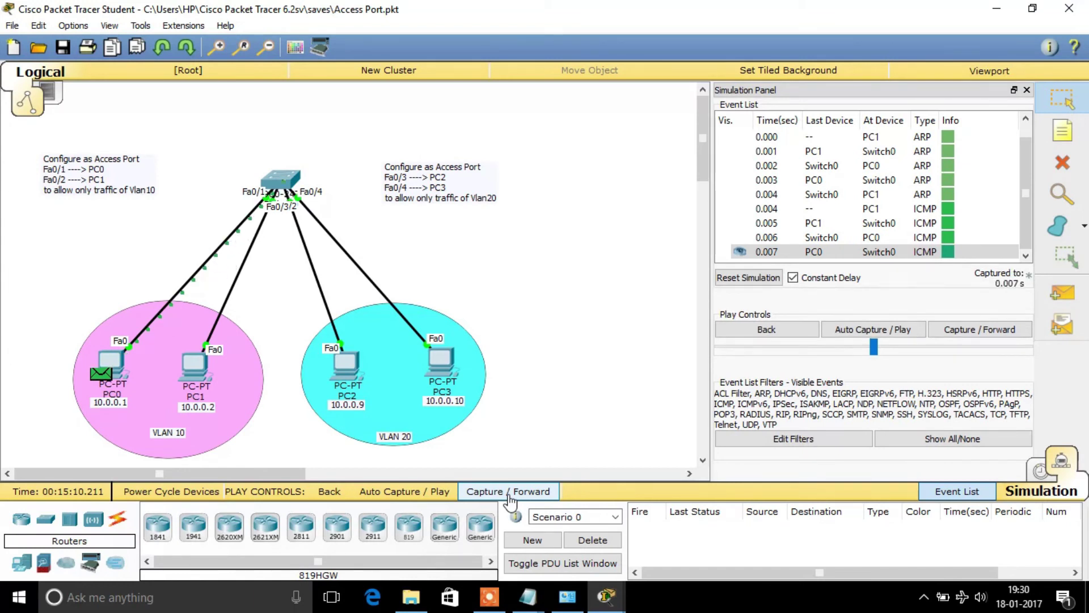
pyautogui.click(509, 492)
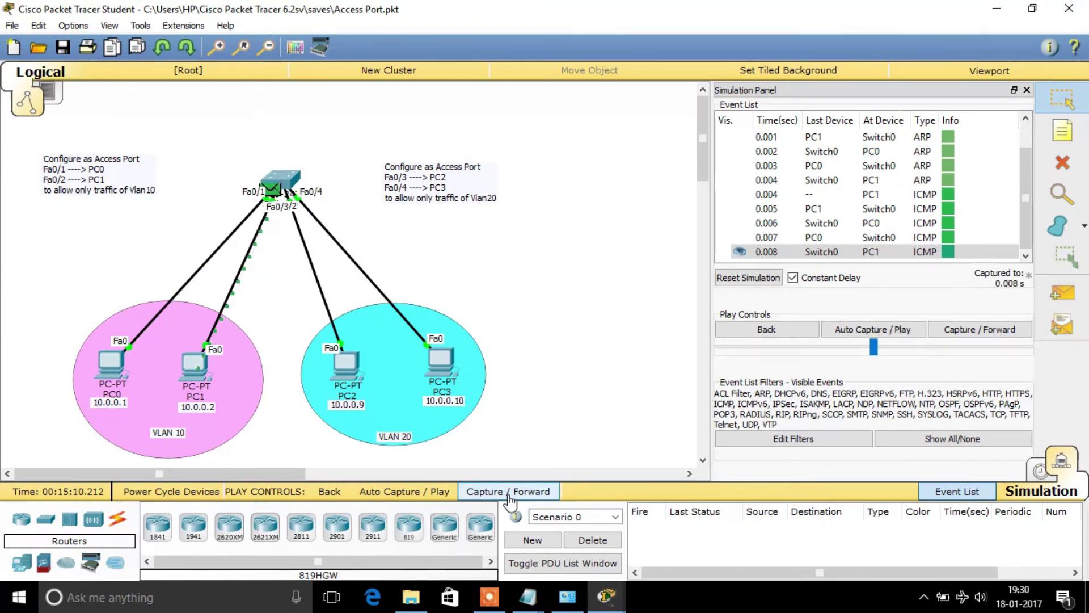
pyautogui.click(509, 492)
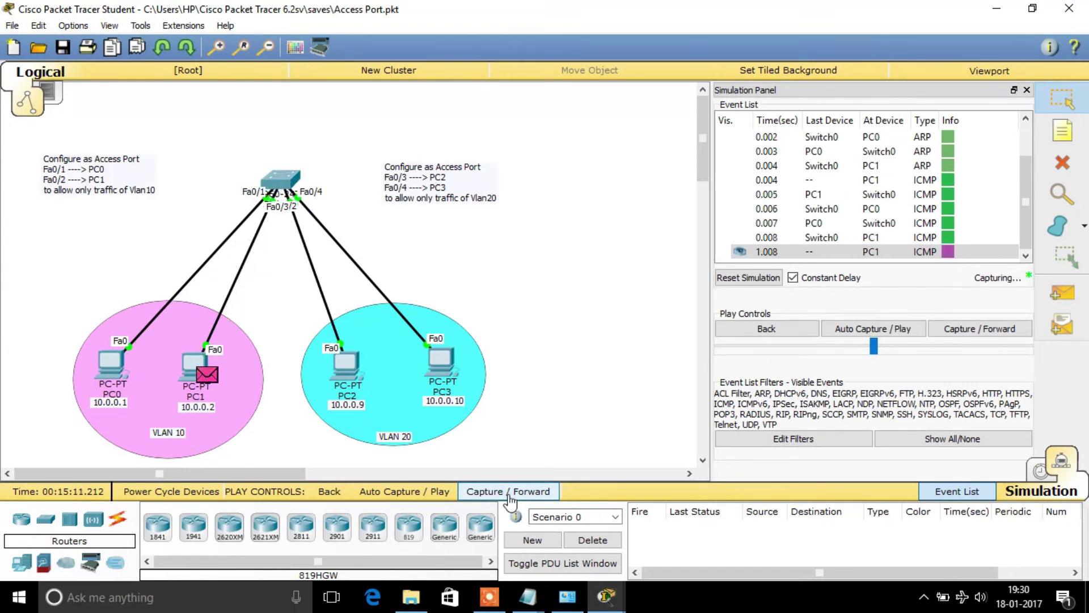
pyautogui.click(509, 492)
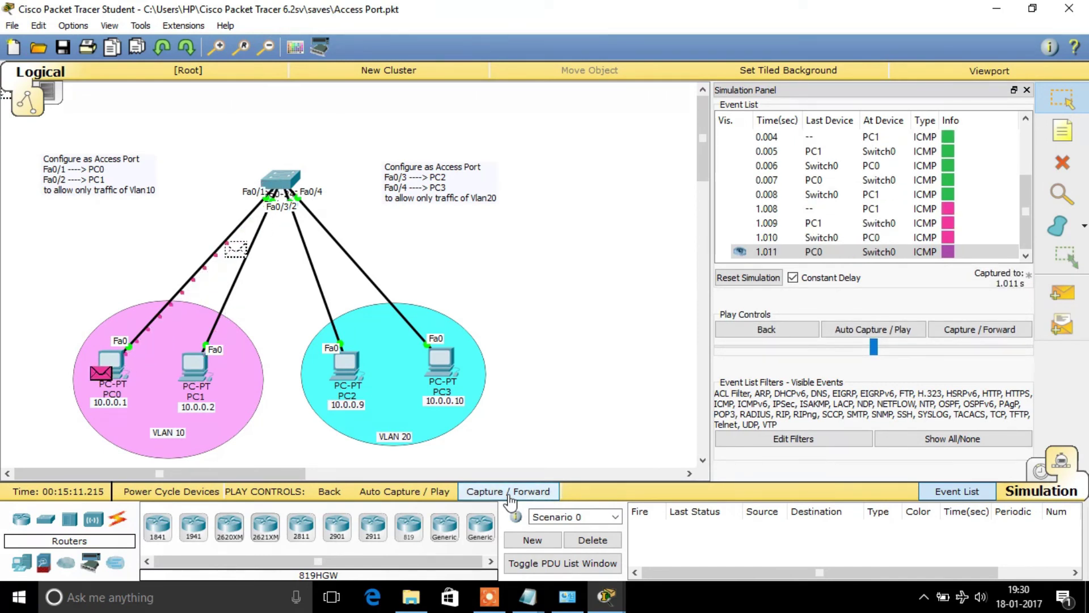
pyautogui.click(509, 492)
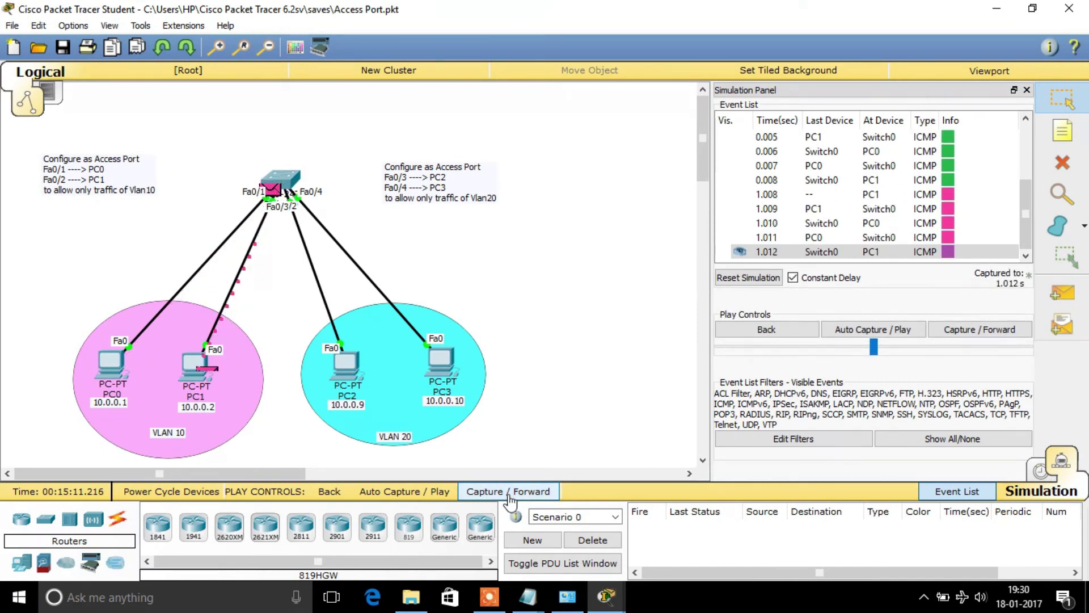
# Step: Step the simulation through the remaining ICMP echo requests and replies until PC1's ping of 10.0.0.1 is finished
pyautogui.click(509, 492)
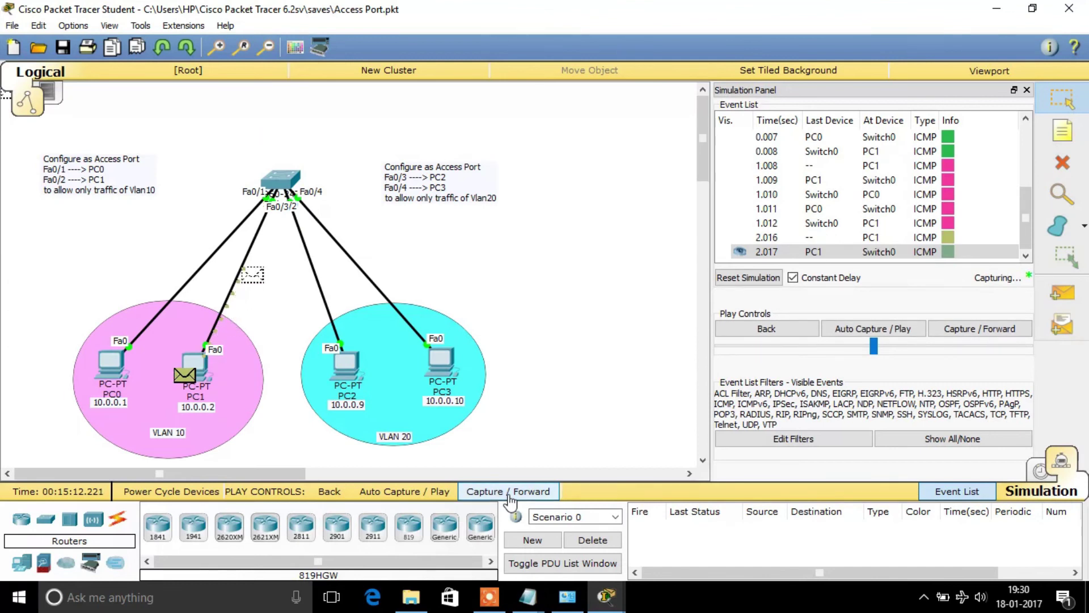
pyautogui.click(509, 492)
pyautogui.click(509, 492)
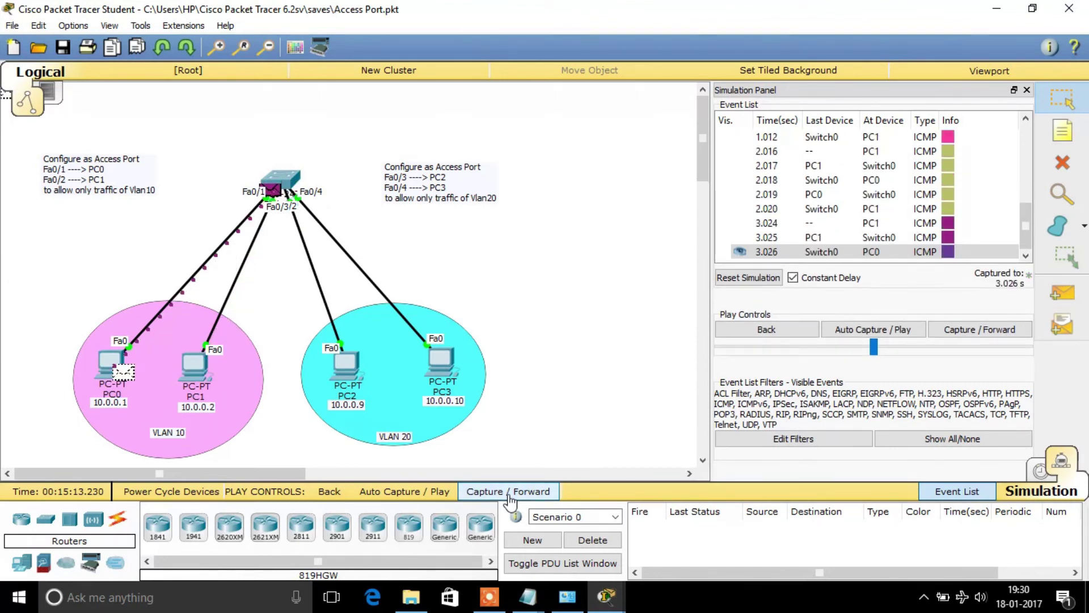
pyautogui.click(509, 493)
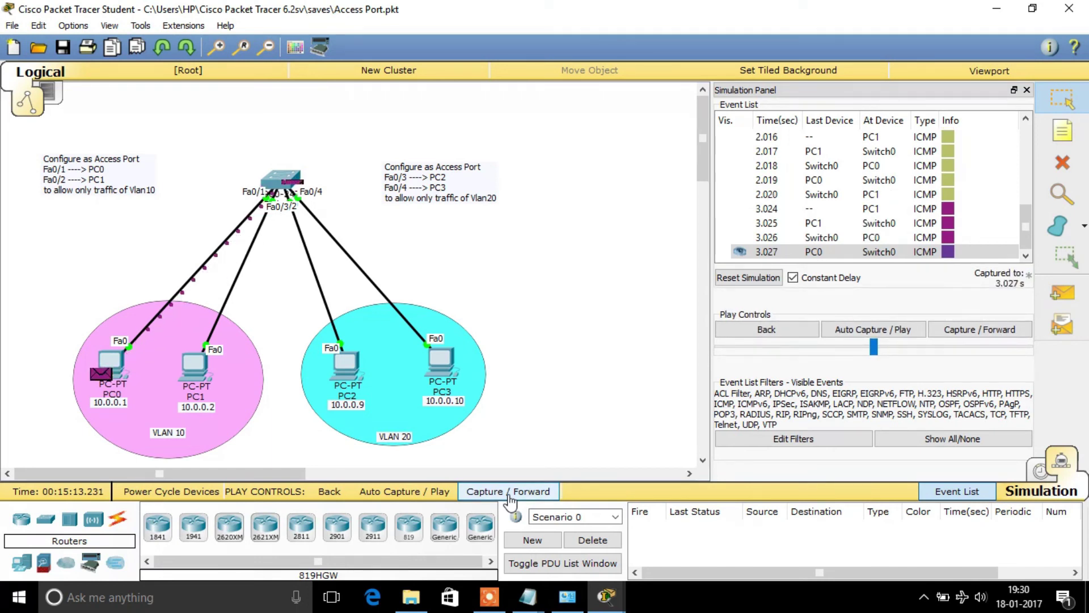
pyautogui.click(509, 492)
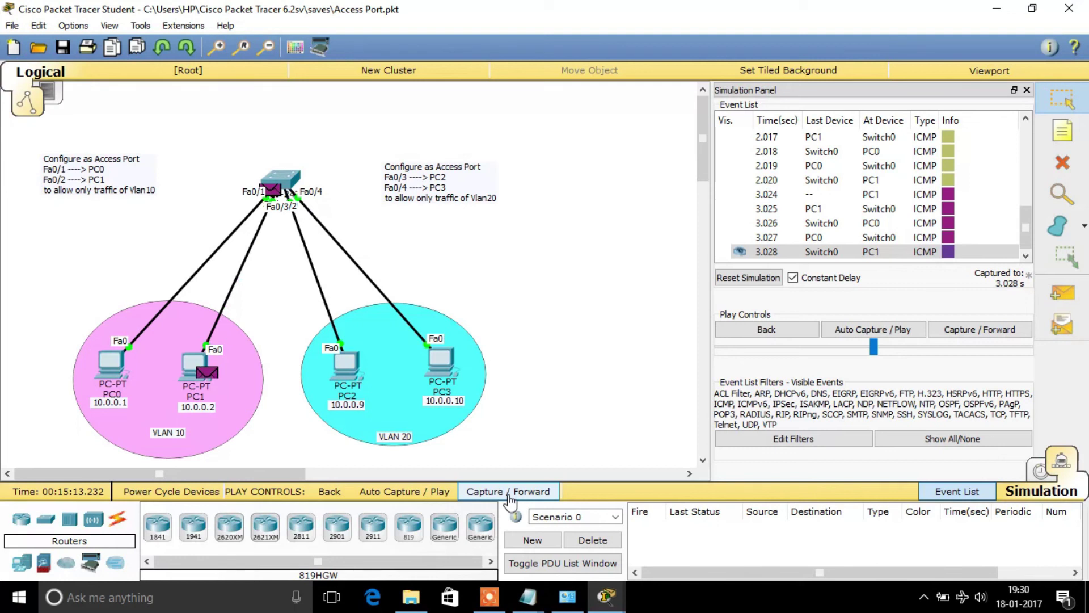
# Step: Review the results of pinging 10.0.0.1 in PC1's command prompt and delete the current scenario to clear the captured events
pyautogui.click(196, 363)
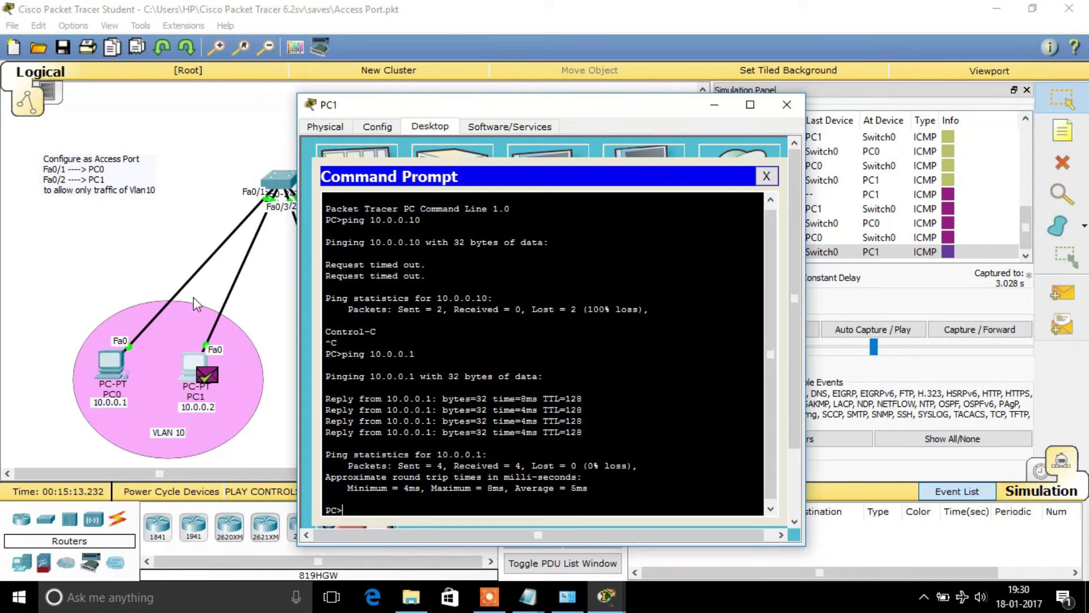
pyautogui.click(715, 107)
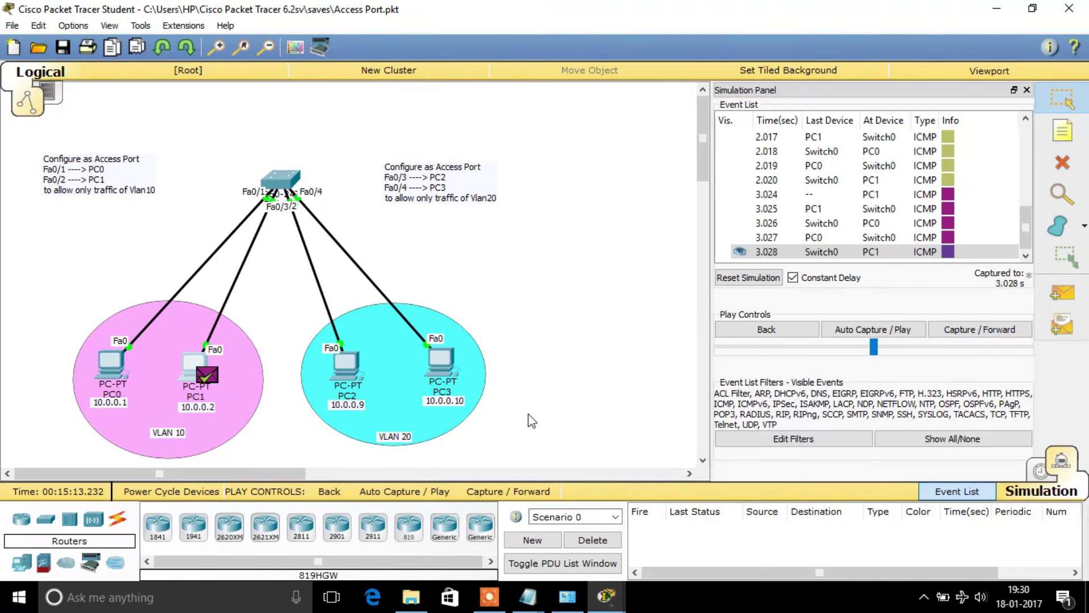
pyautogui.click(592, 540)
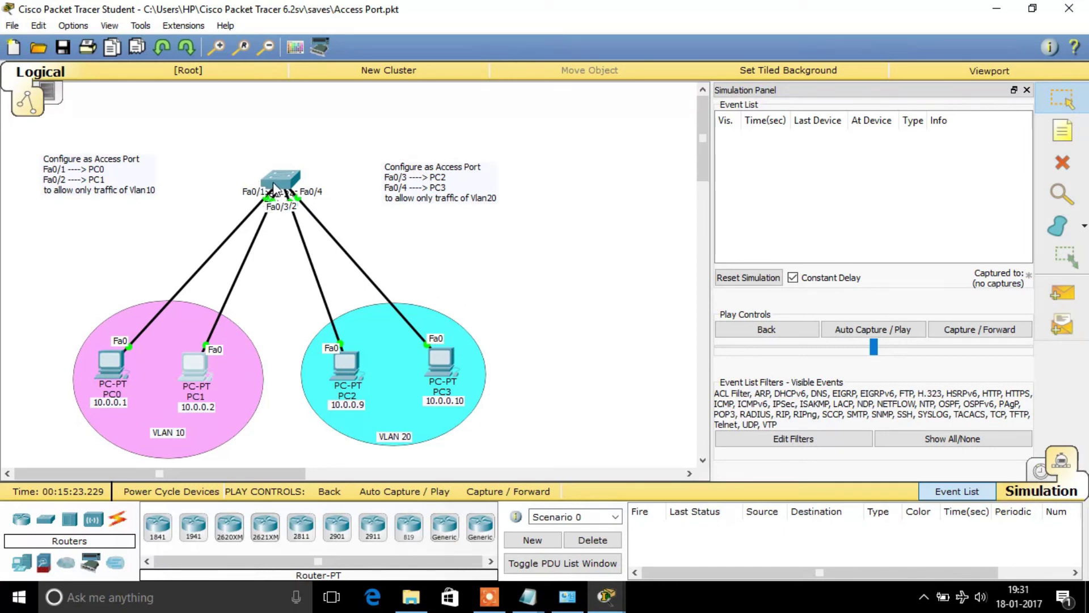
pyautogui.moveTo(282, 182)
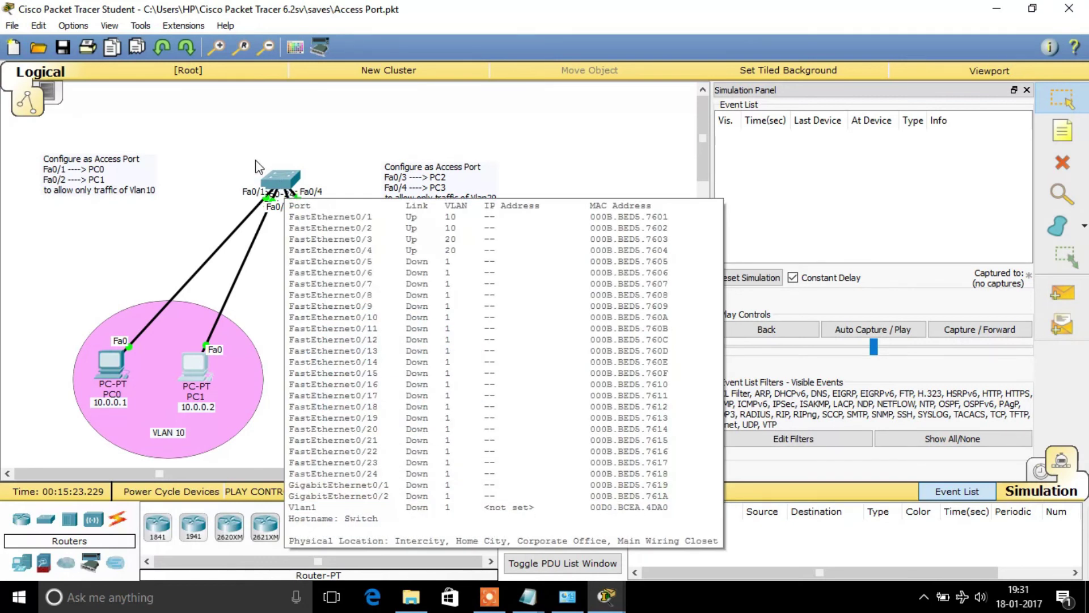